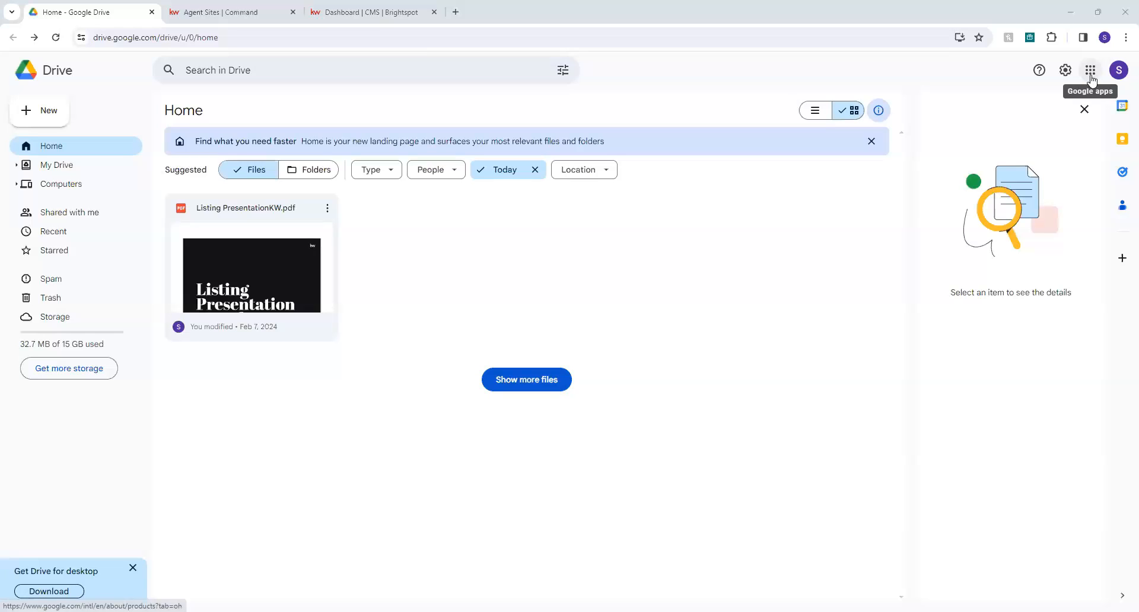
click(1092, 80)
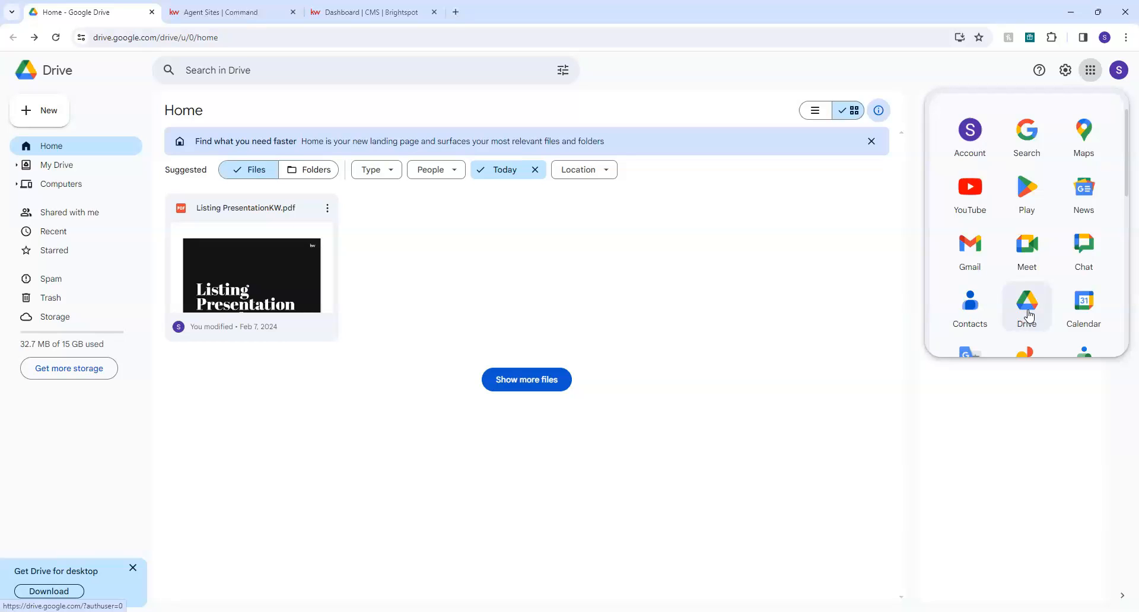
click(819, 324)
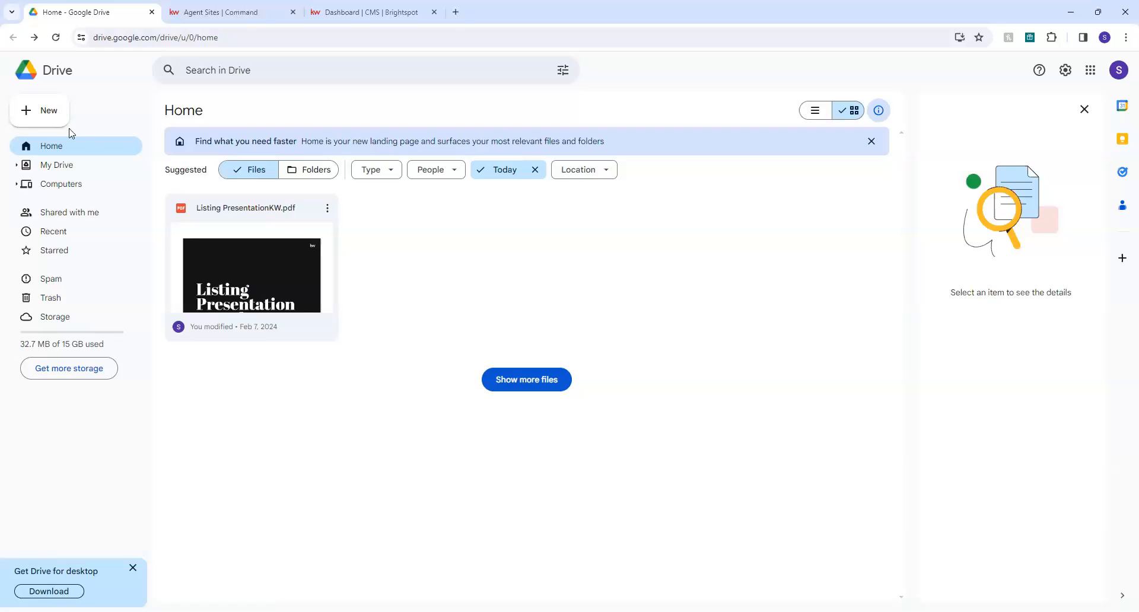
click(33, 121)
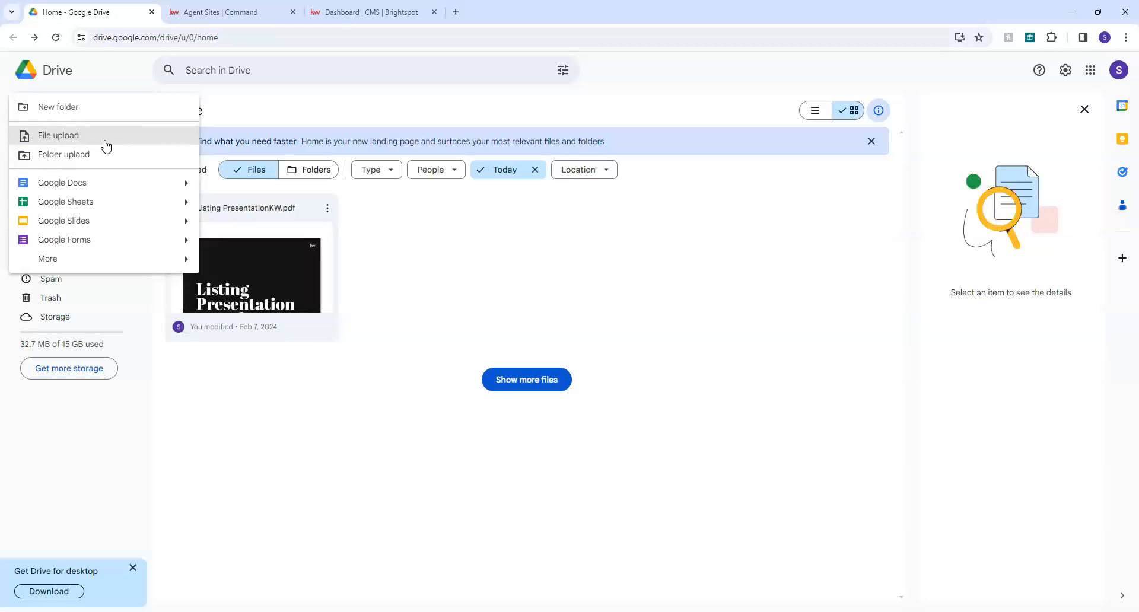
click(490, 276)
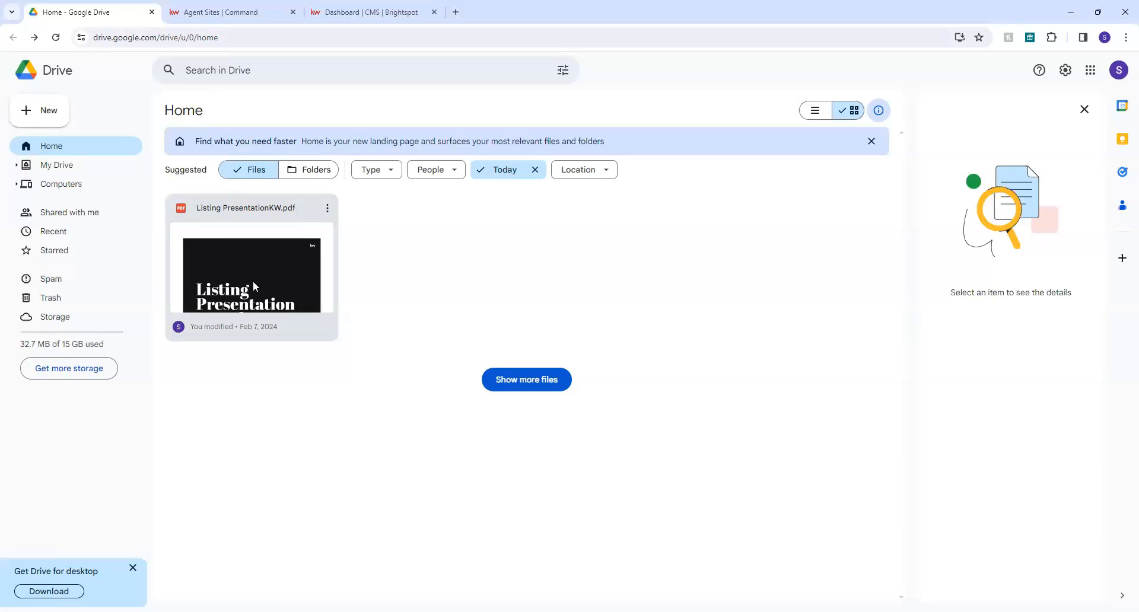
Share Listing PresentationKW.pdf by setting its general access to Anyone with the link, keeping the Viewer role.
click(328, 208)
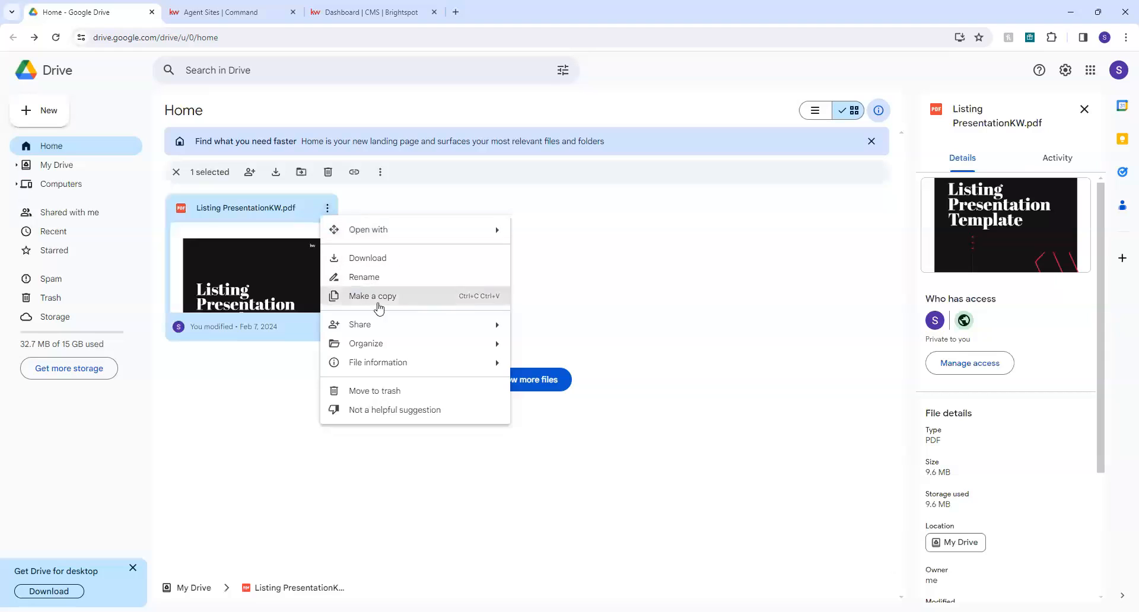
mouse_move(401, 333)
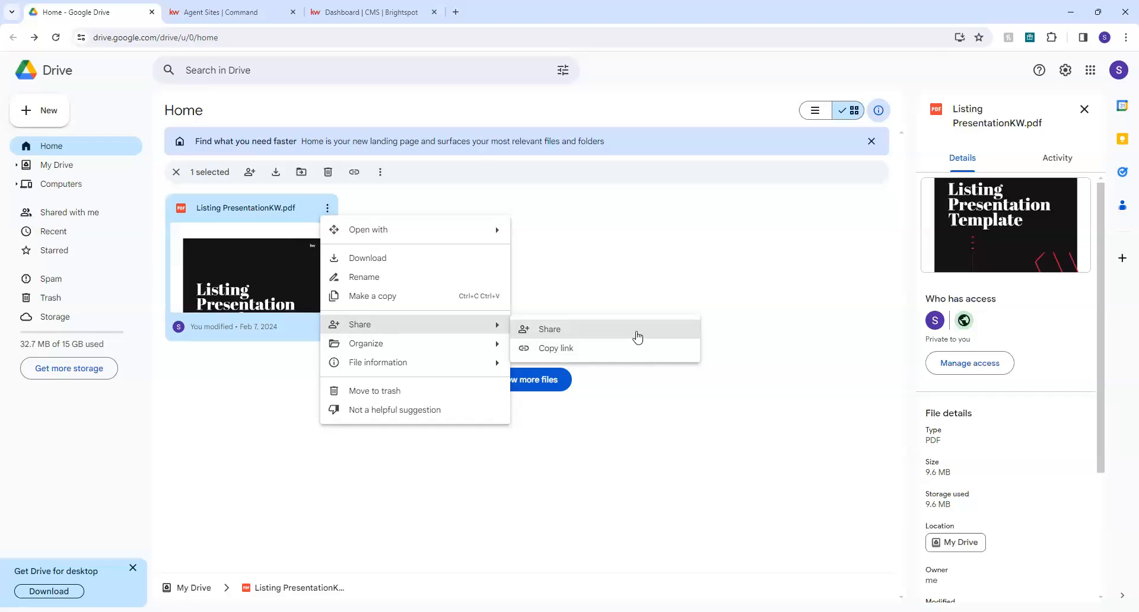
click(575, 334)
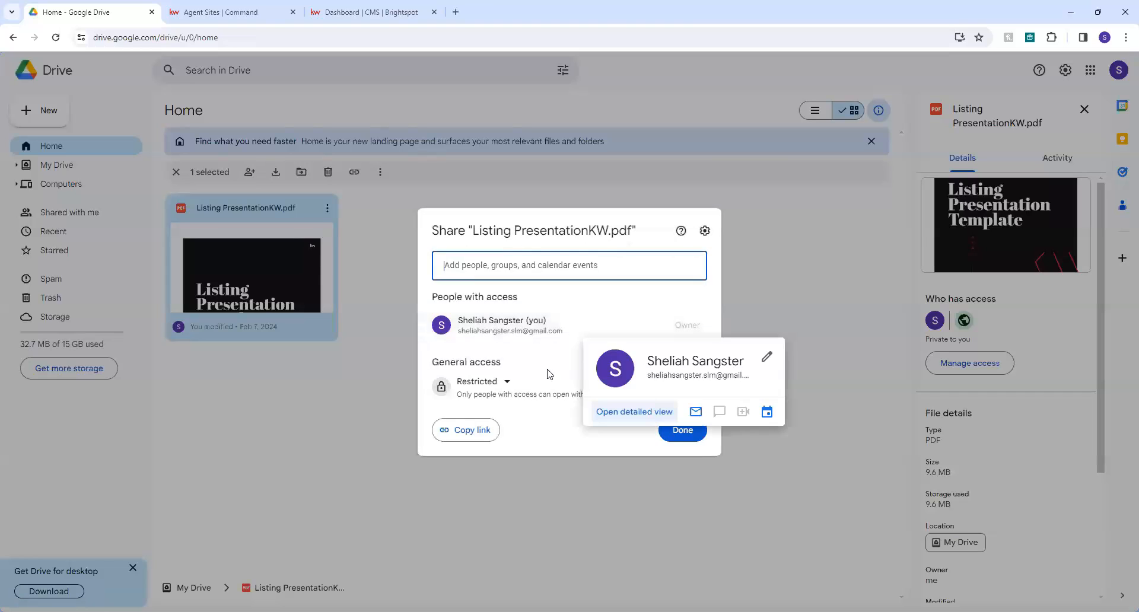
drag(459, 362, 512, 365)
click(512, 365)
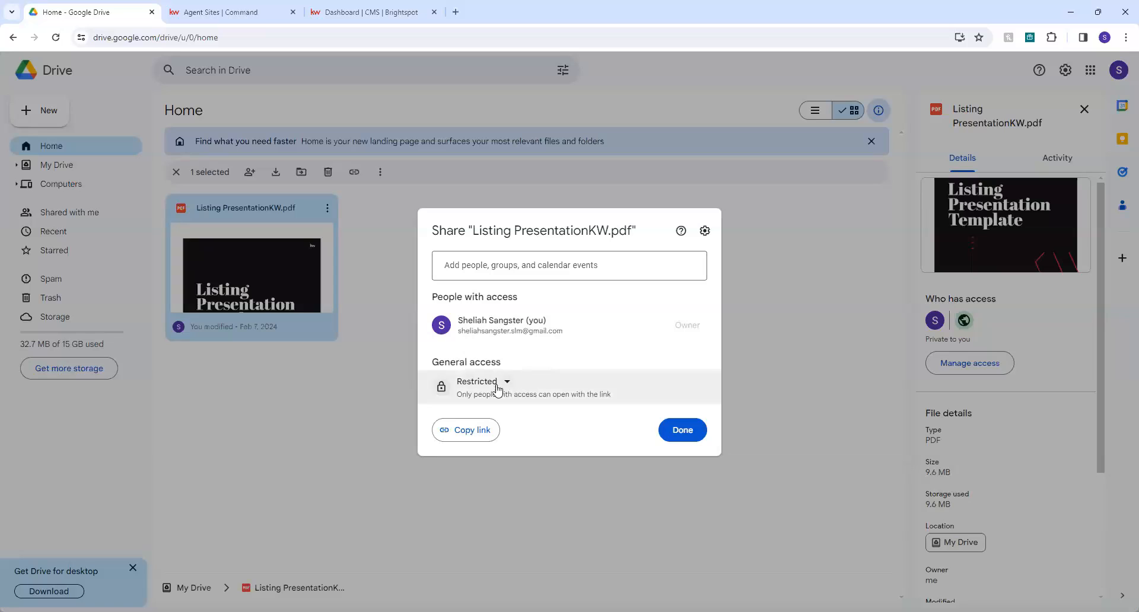
click(504, 387)
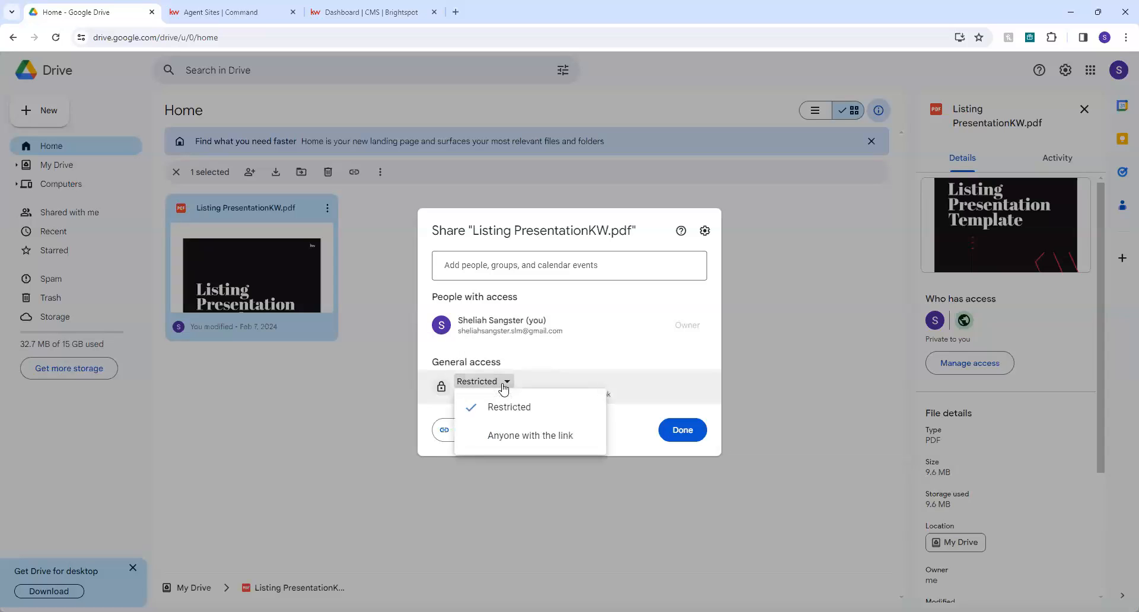
click(574, 441)
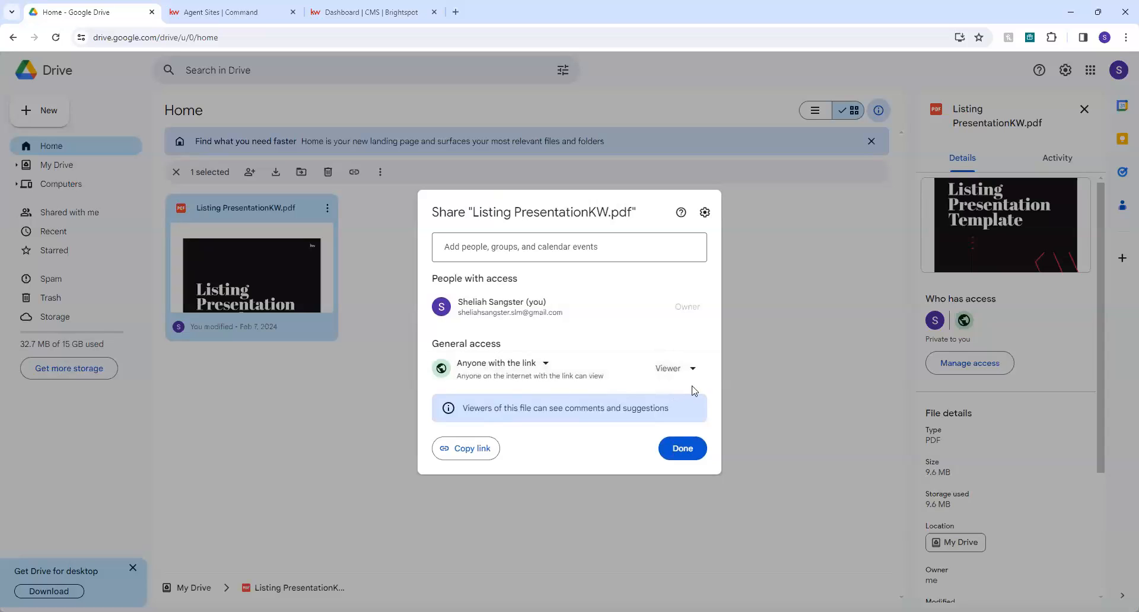
click(688, 371)
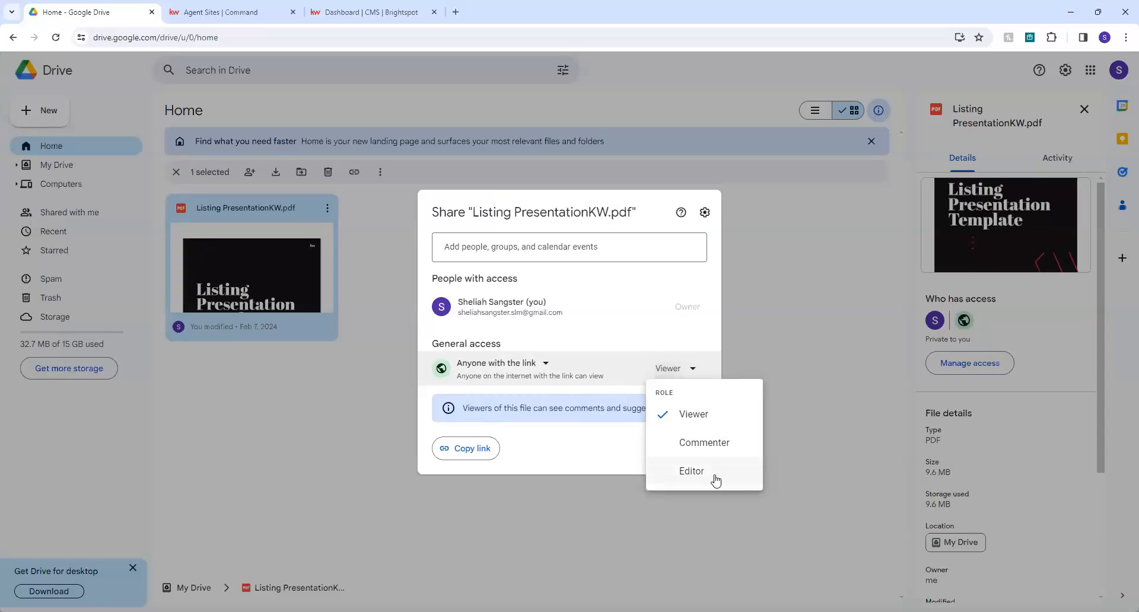
click(598, 428)
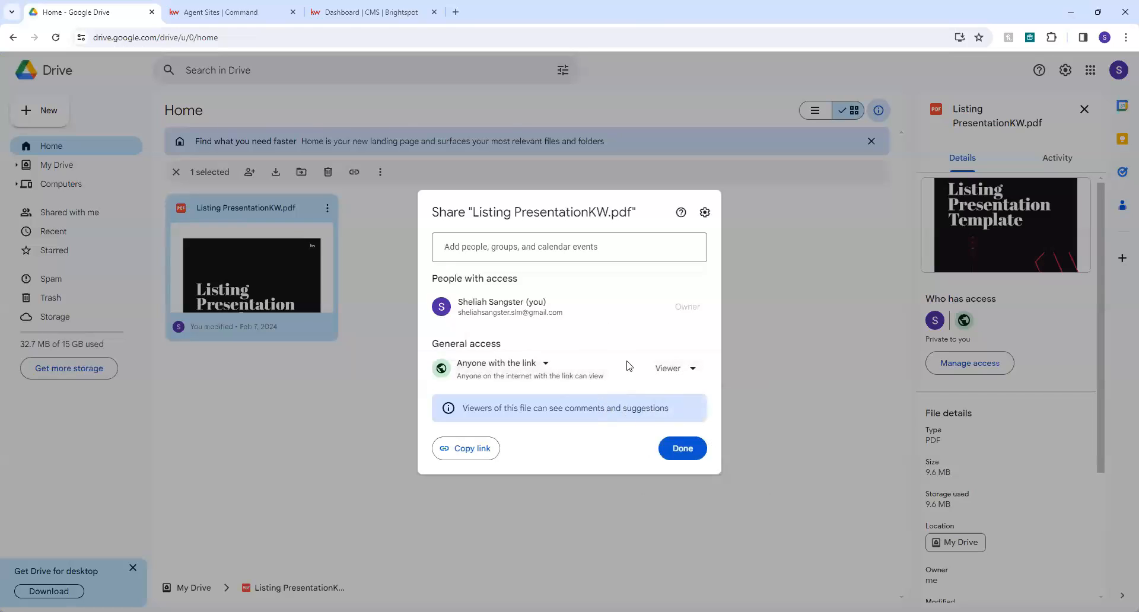
click(683, 451)
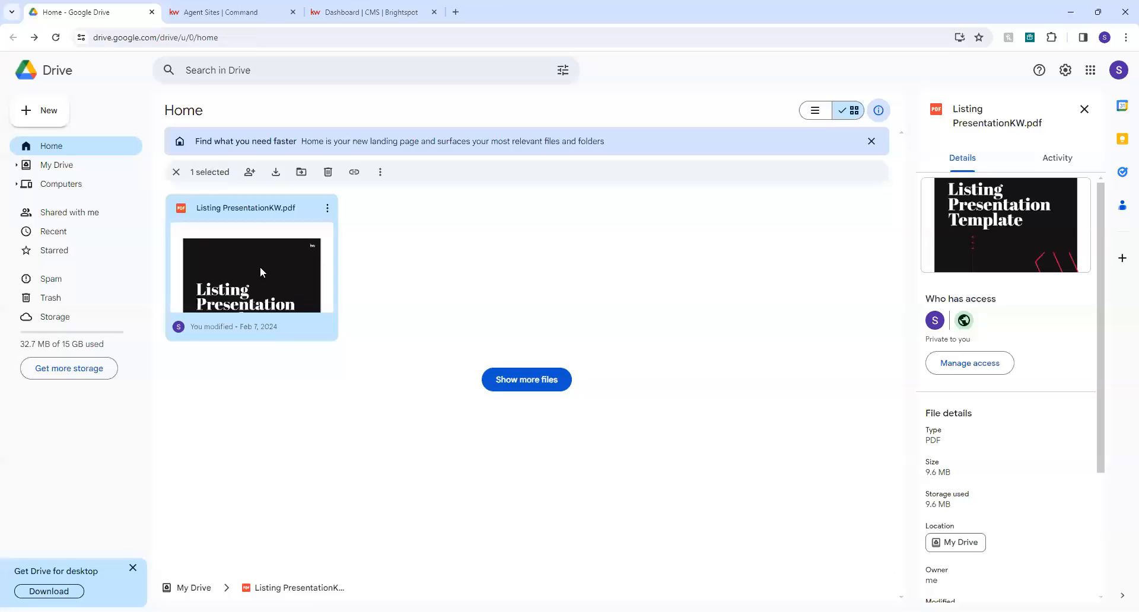
Preview Listing PresentationKW.pdf and open it in a new window.
double_click(241, 268)
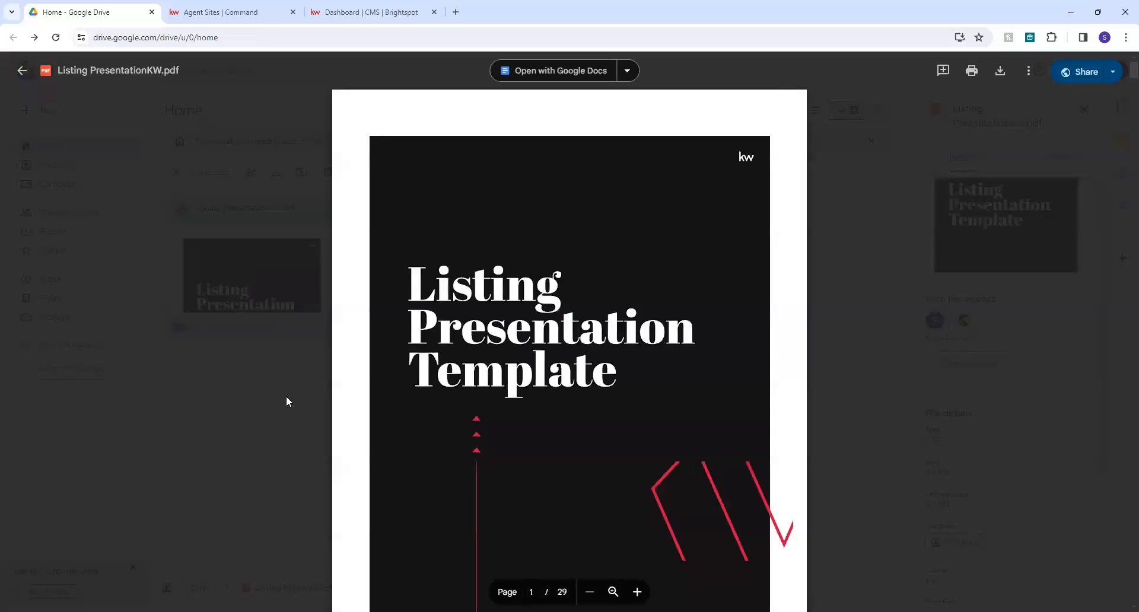
click(321, 396)
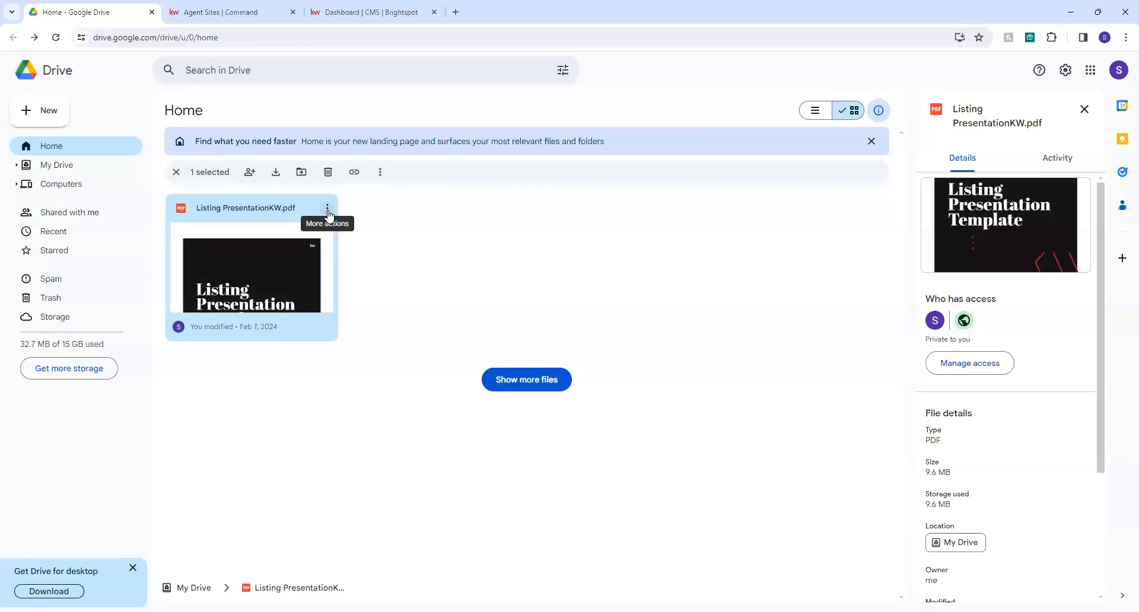
click(327, 212)
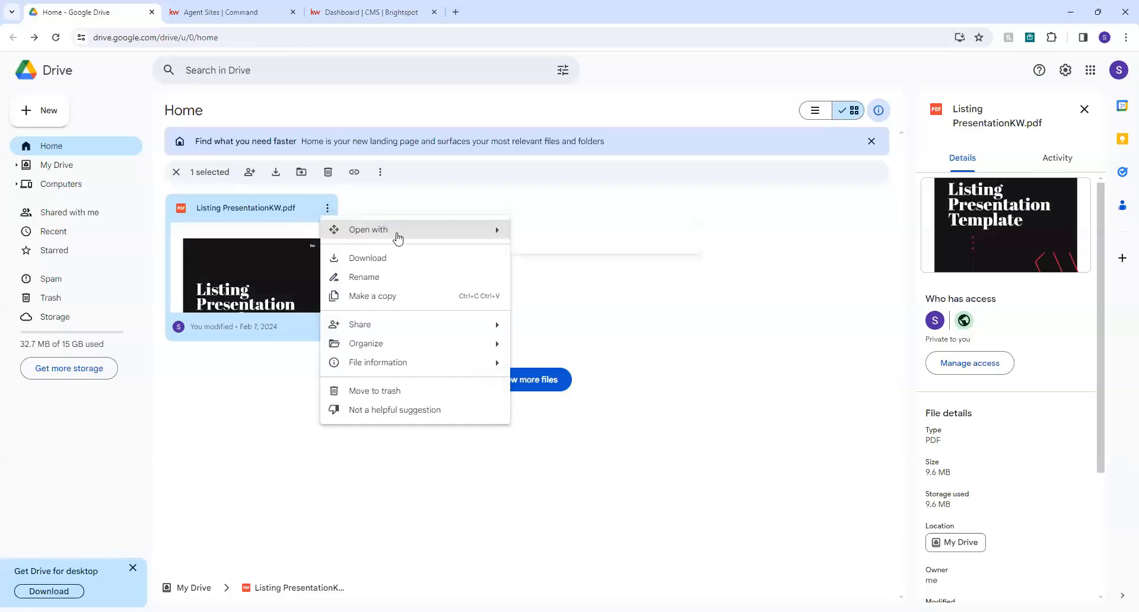
mouse_move(422, 238)
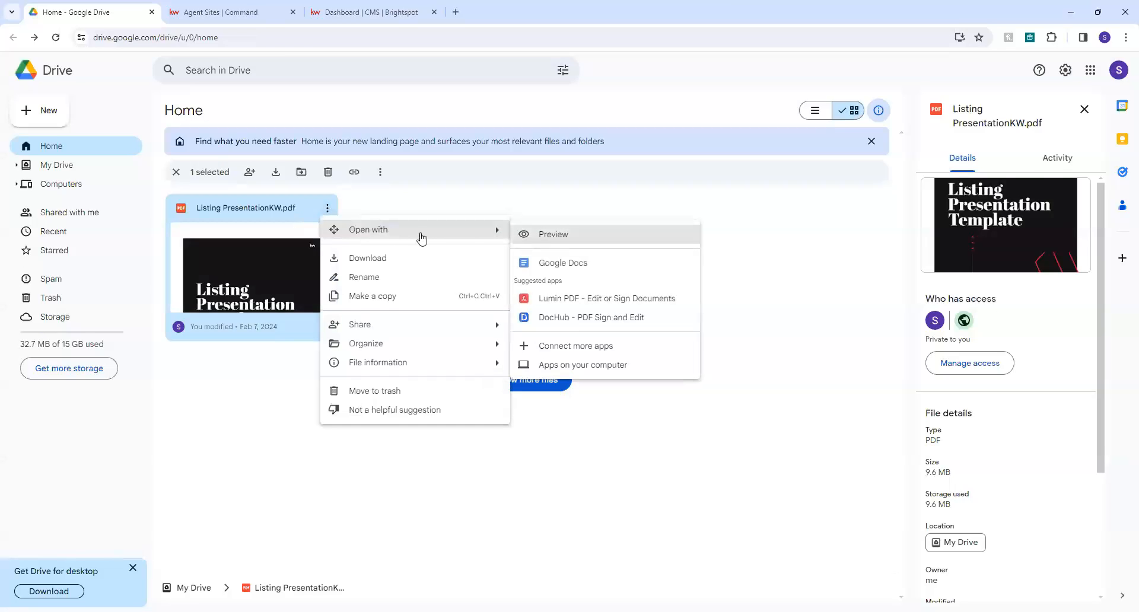
click(570, 244)
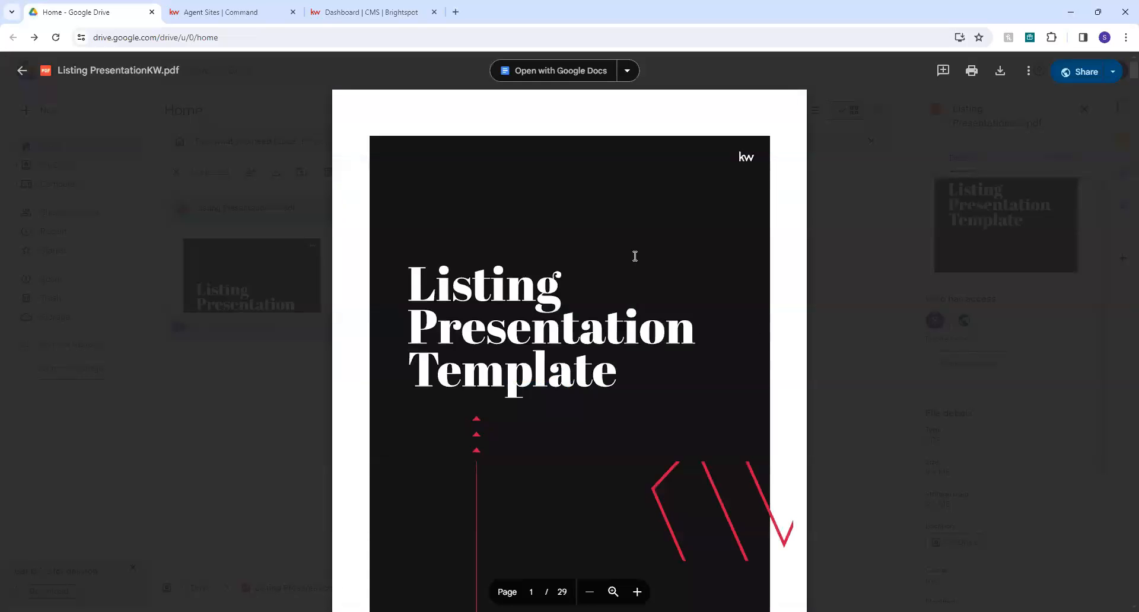
scroll(722, 282, down, 10)
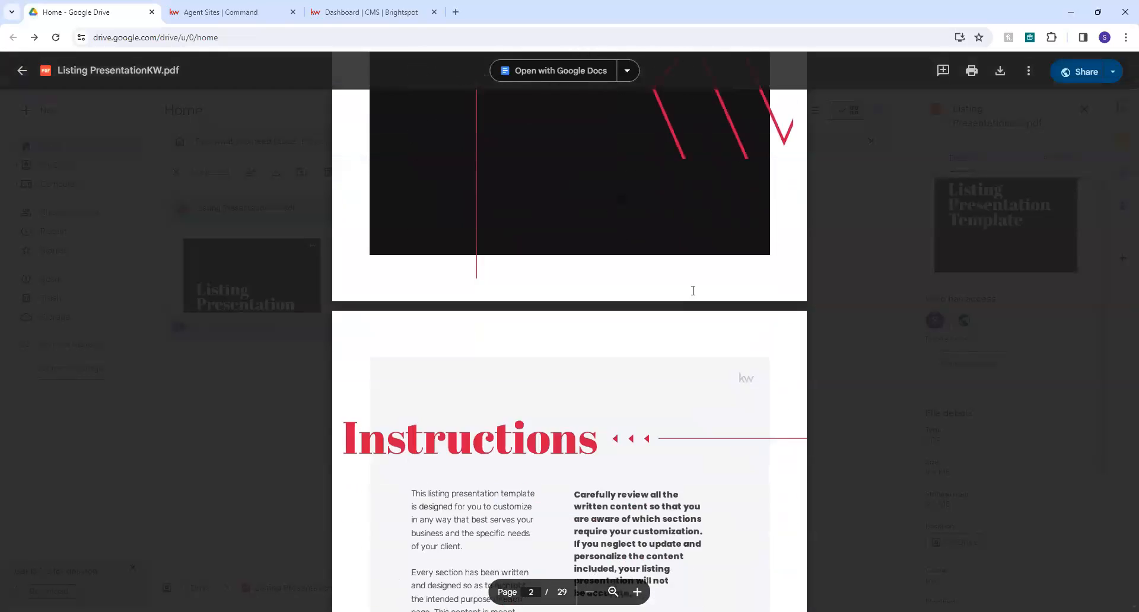
scroll(693, 291, down, 5)
scroll(693, 290, up, 12)
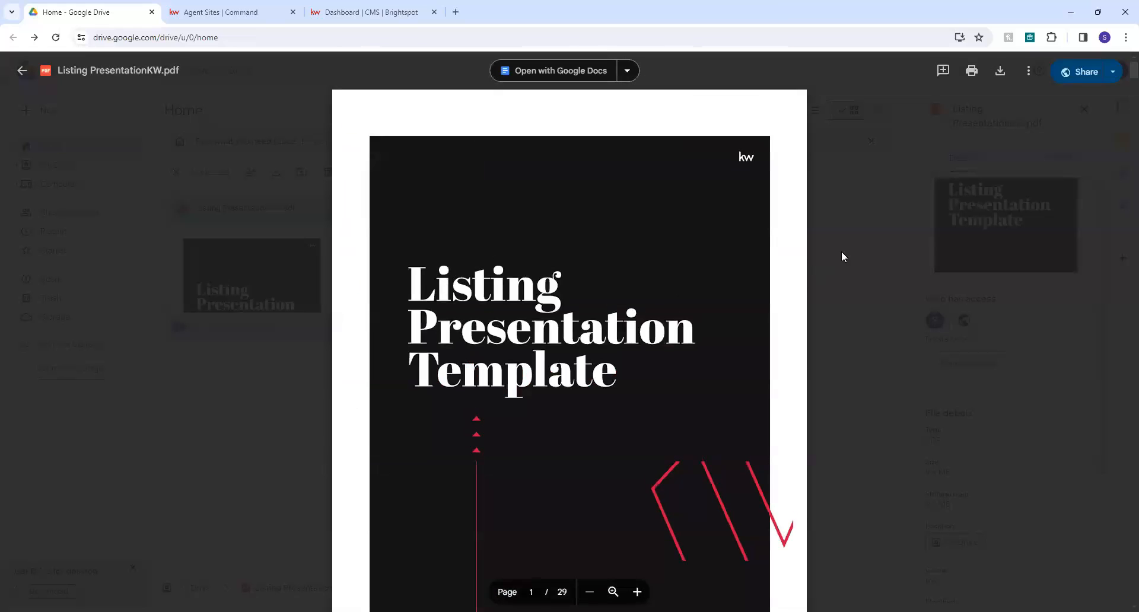
click(1029, 71)
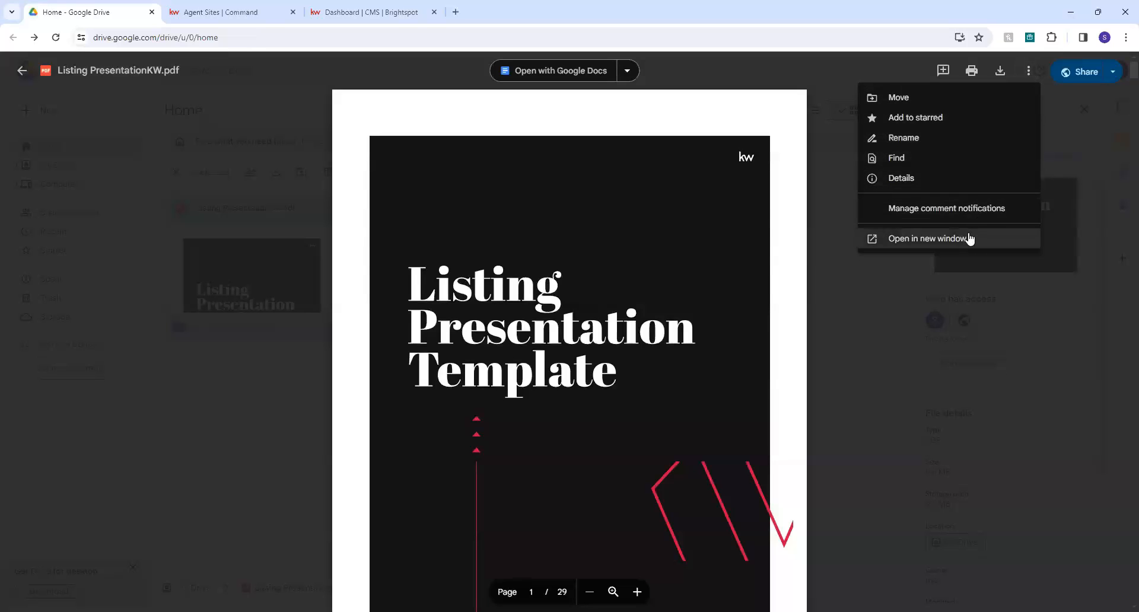
click(930, 244)
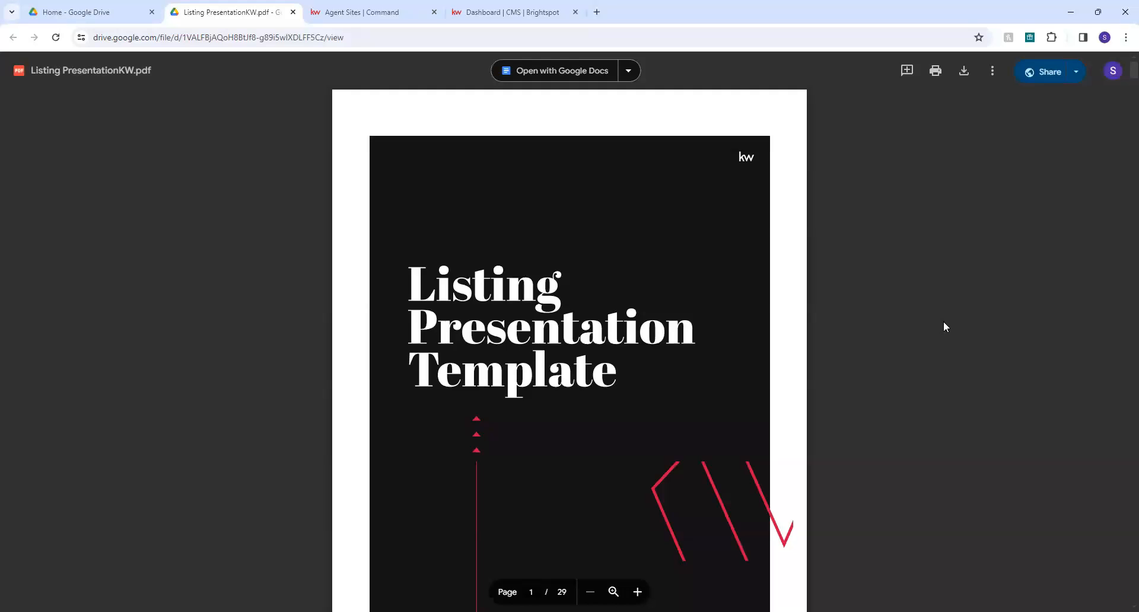
Bring up the PDF's Embed item code and copy the complete iframe HTML.
click(993, 73)
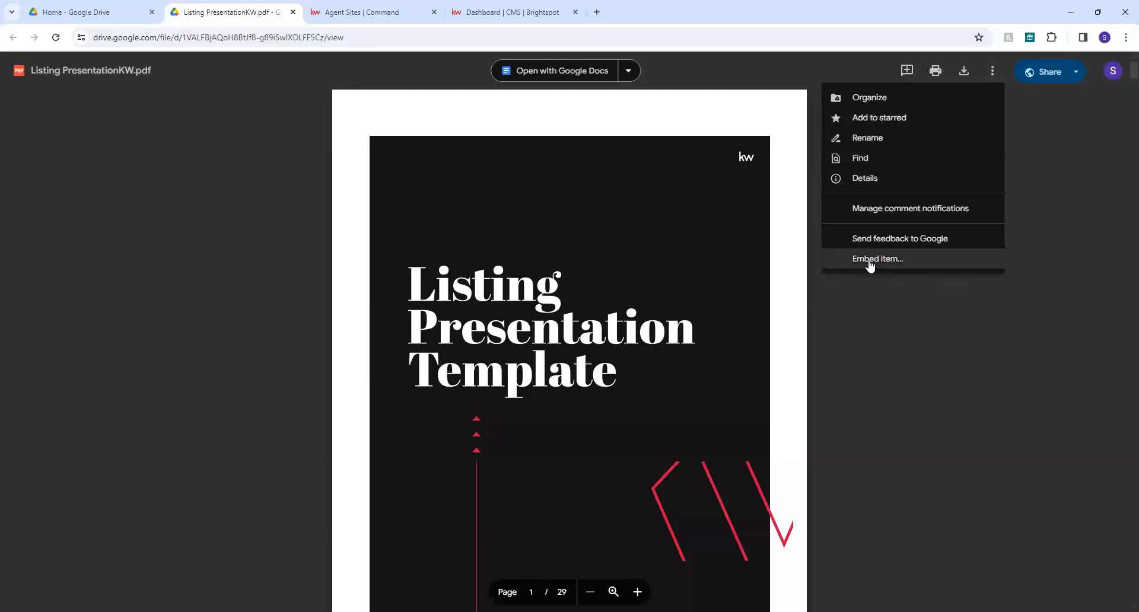
click(905, 259)
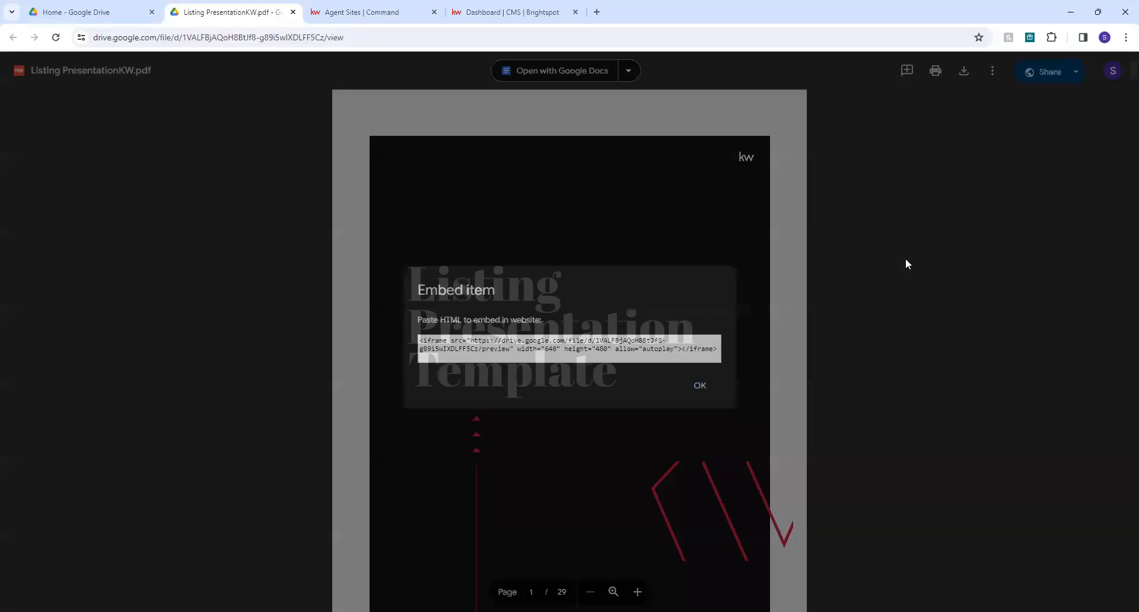
drag(716, 350, 420, 347)
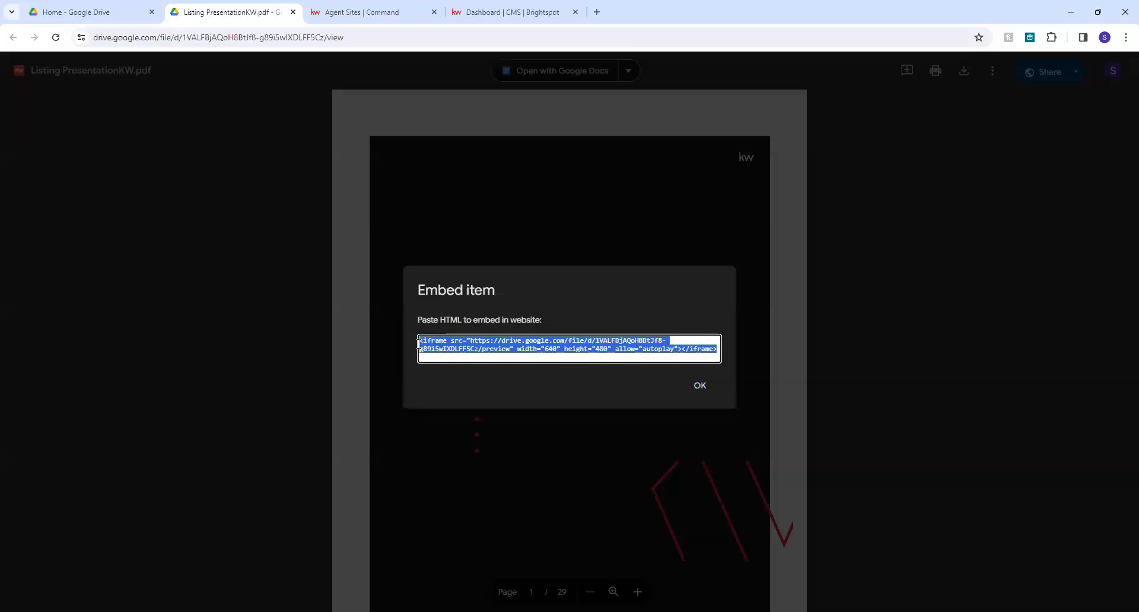
click(459, 341)
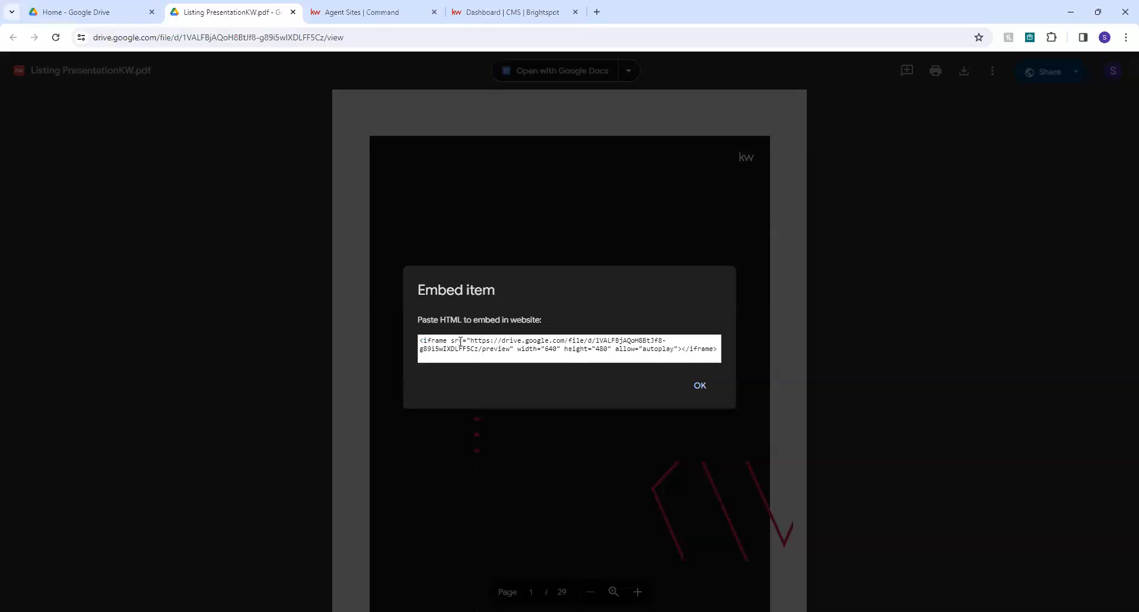
triple_click(477, 348)
right_click(478, 349)
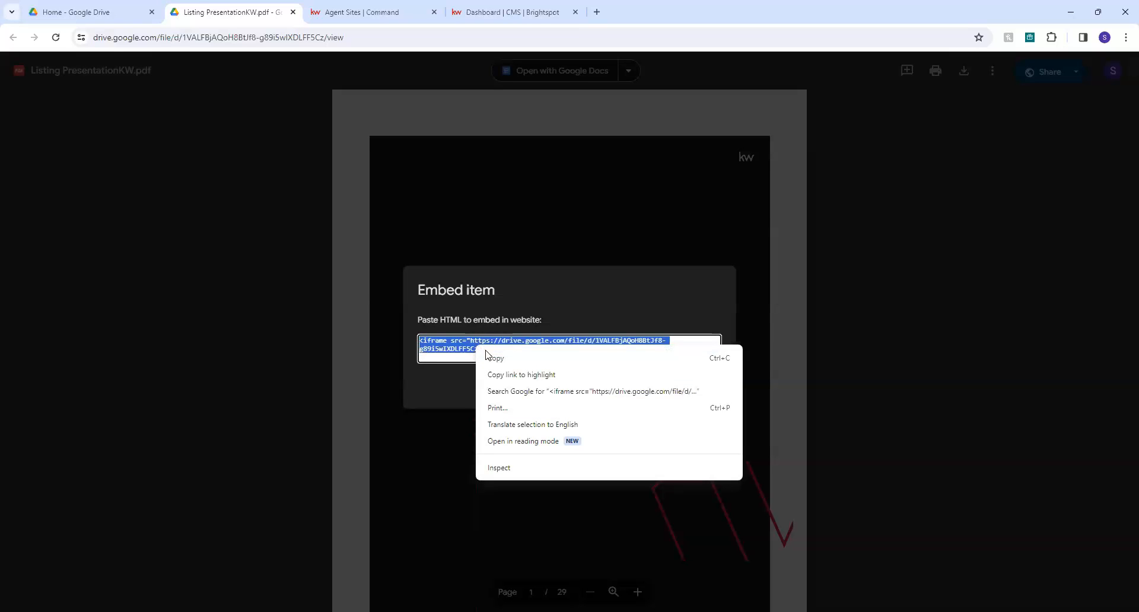
click(497, 359)
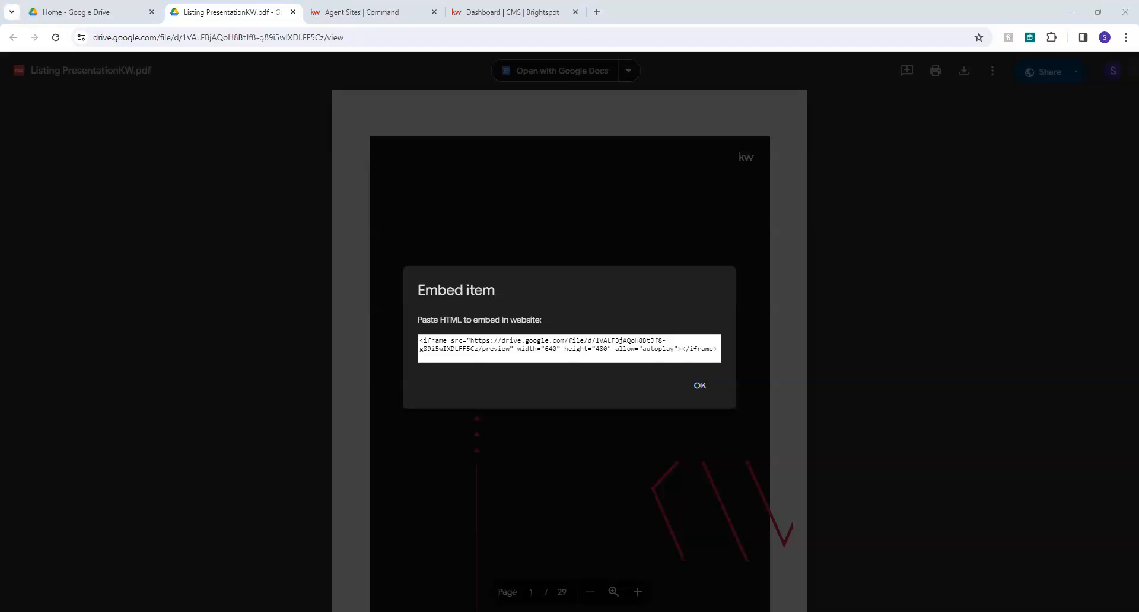
double_click(660, 349)
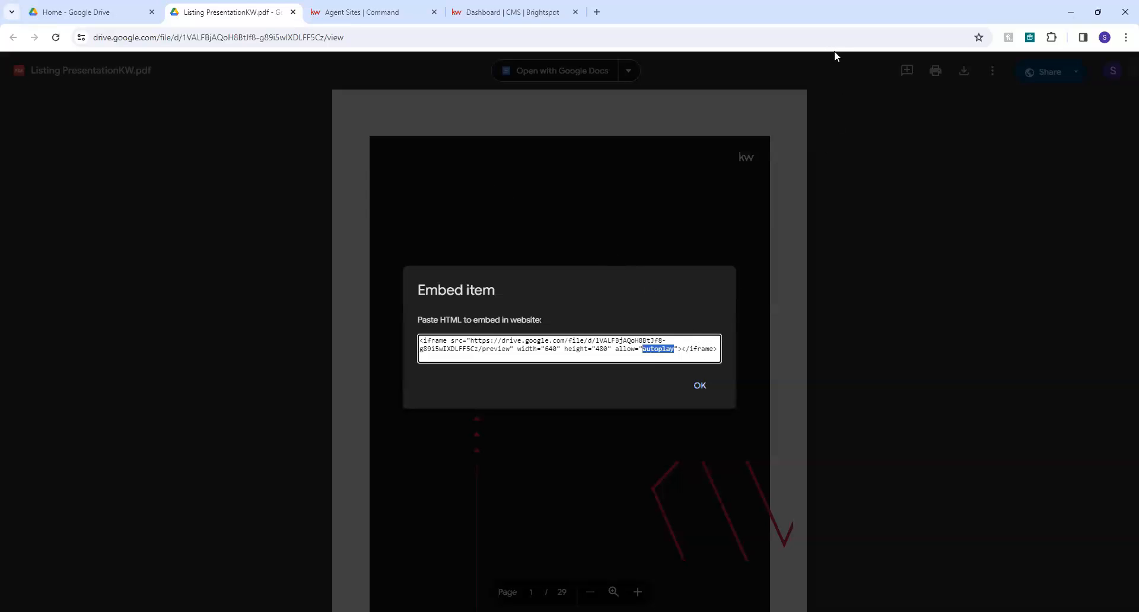
Switch to the Brightspot CMS dashboard and create a new custom page with the page title "Listing Presentation".
click(371, 10)
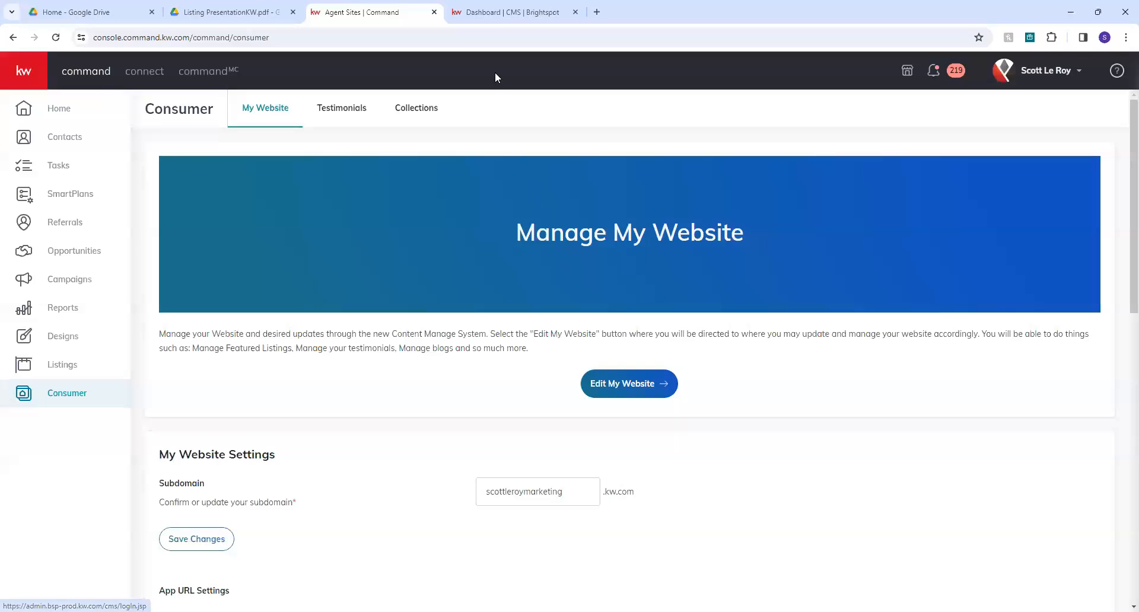
key(ctrl+Tab)
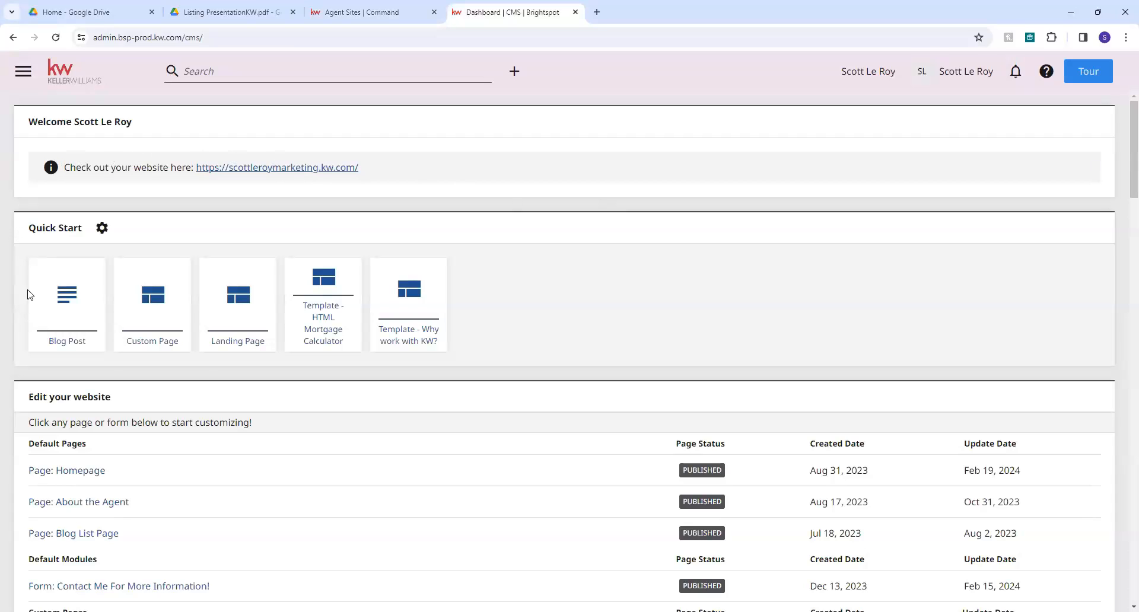
click(147, 313)
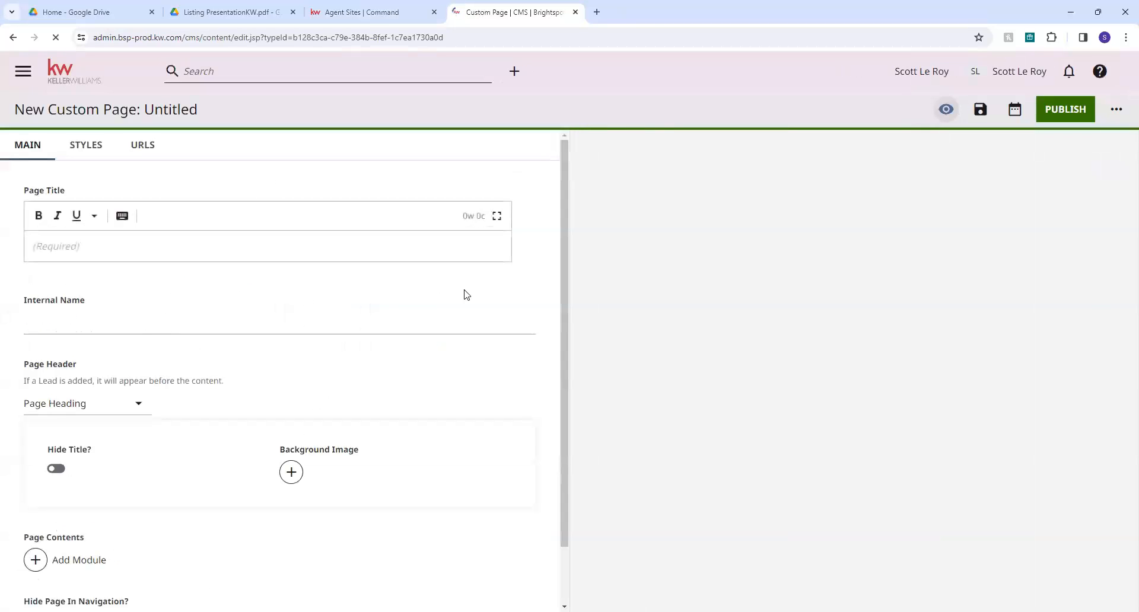
click(400, 246)
text(Listnhing )
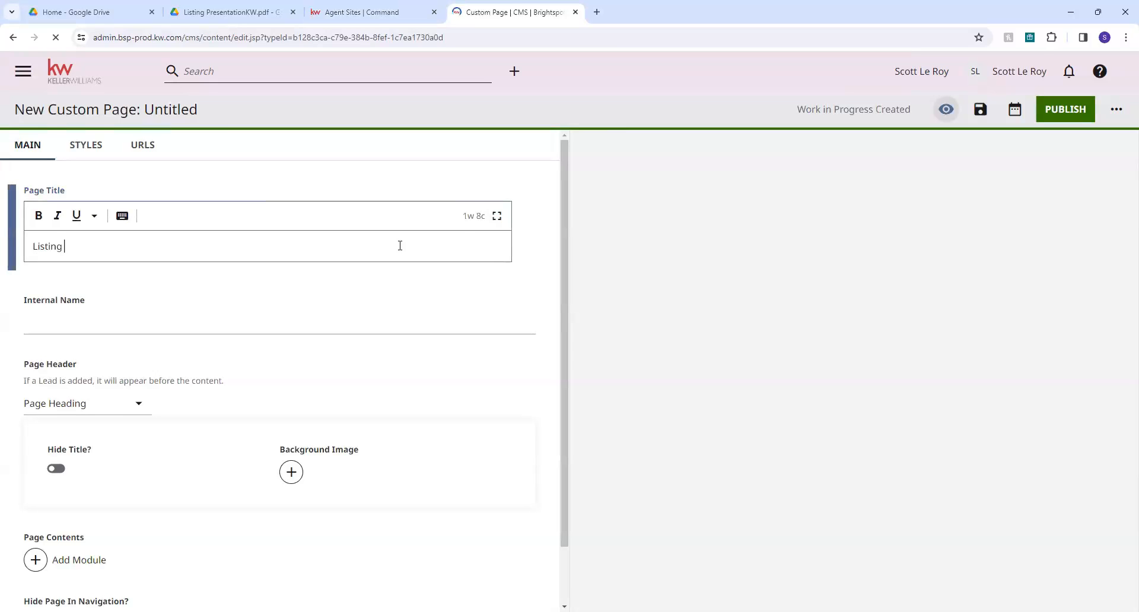
text(Presentation)
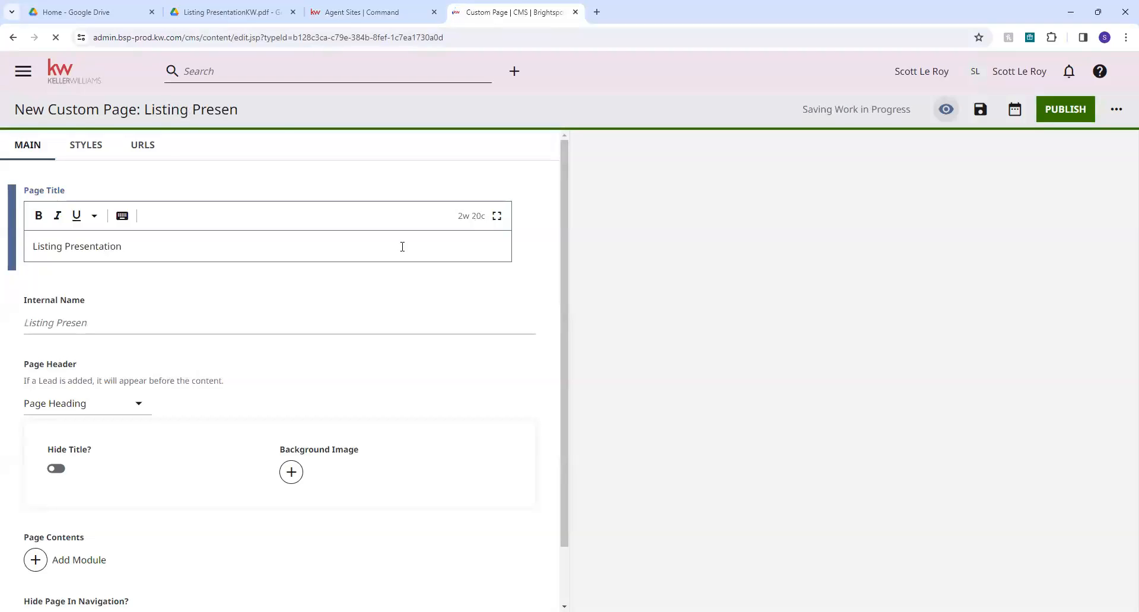
click(449, 279)
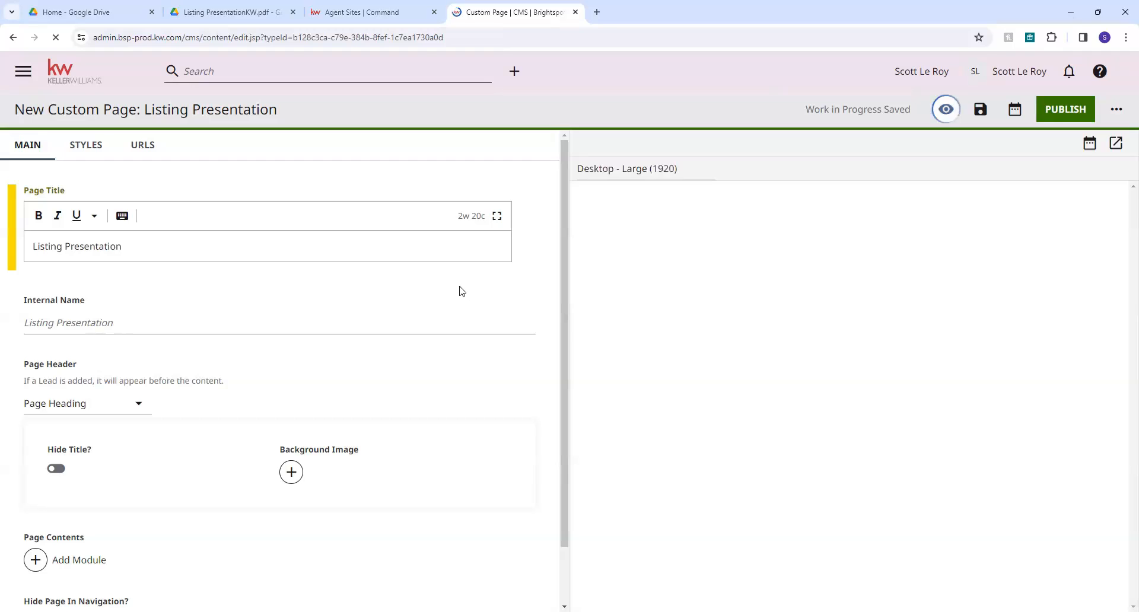
scroll(445, 283, down, 2)
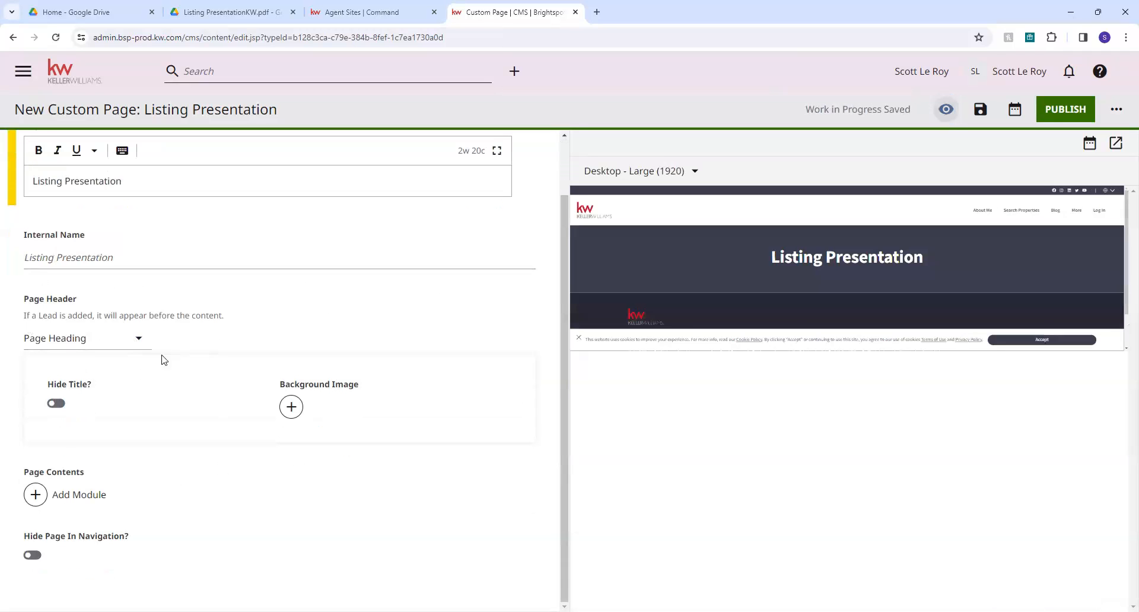
click(134, 339)
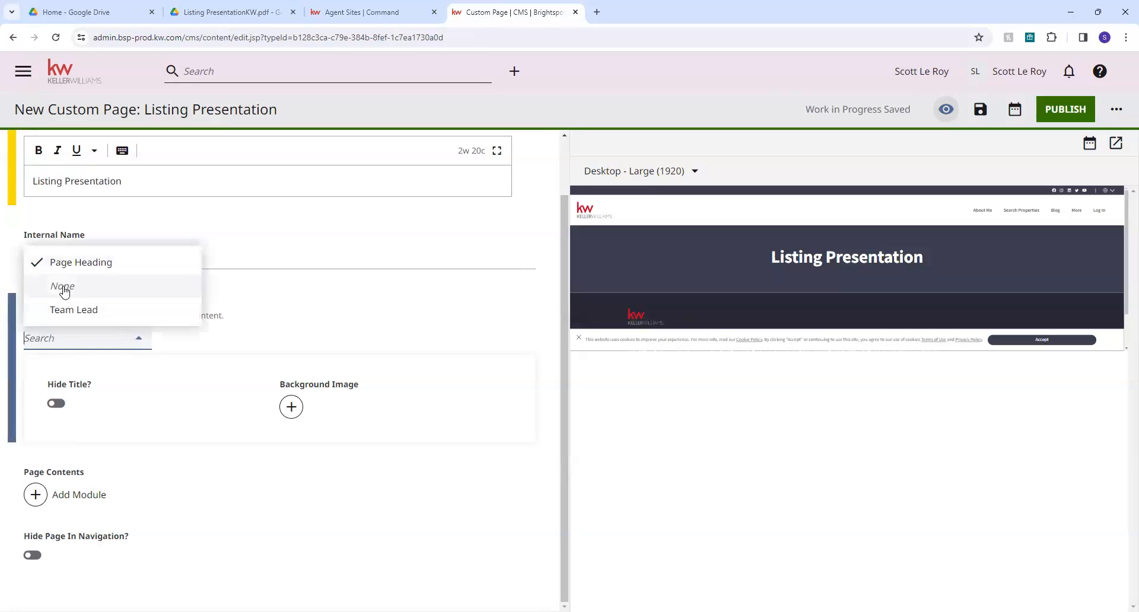
click(408, 319)
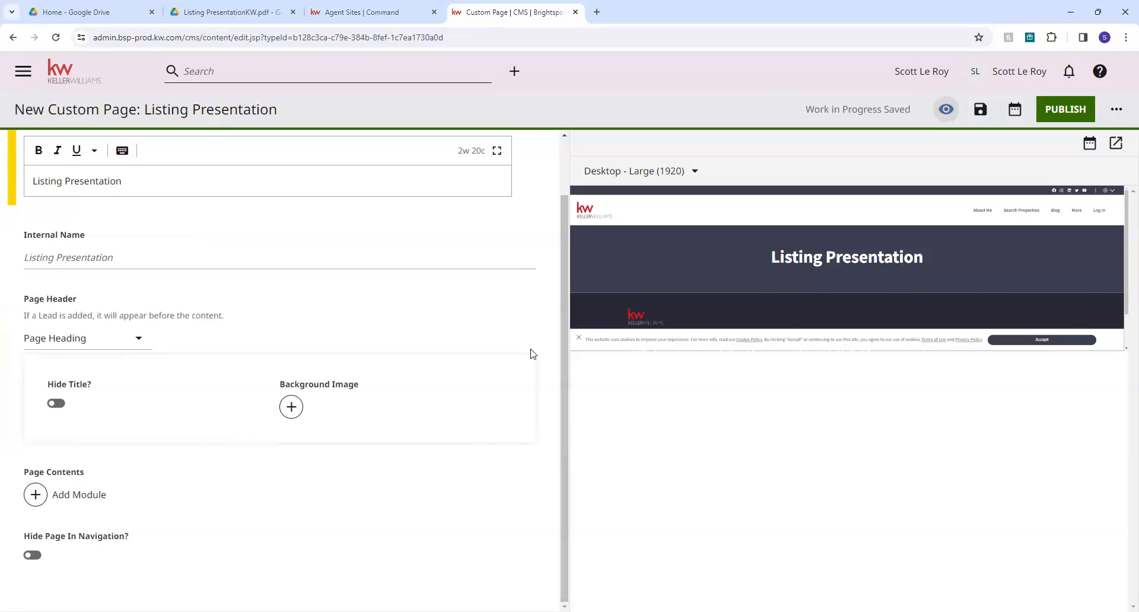
drag(86, 473, 23, 476)
click(24, 476)
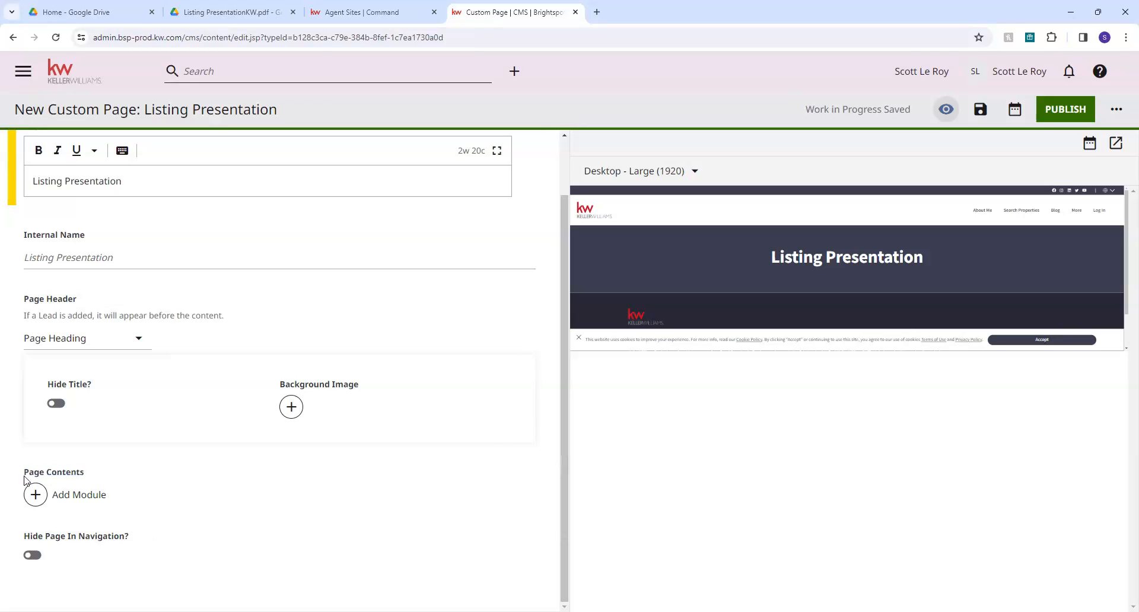
Add an HTML Embed module to the page contents and start creating a new shared embed for it.
click(78, 495)
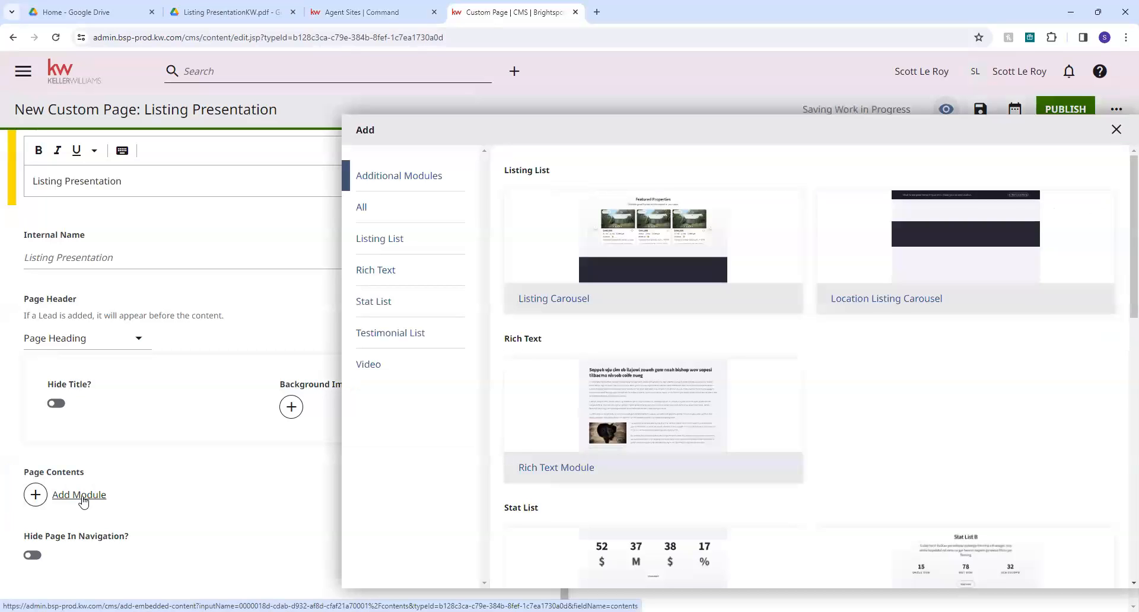
scroll(831, 477, down, 10)
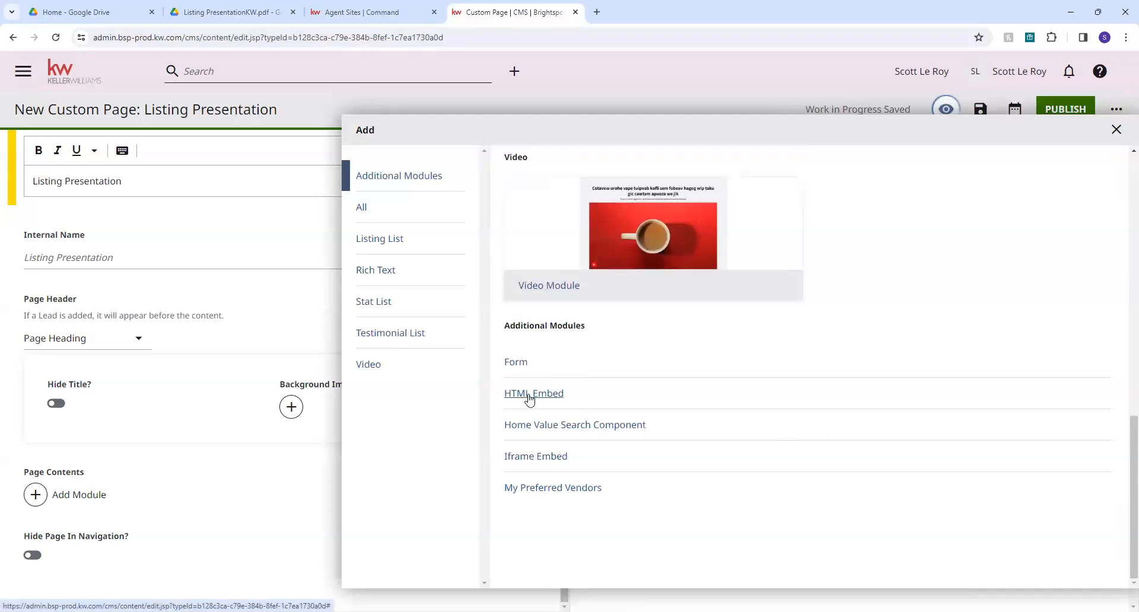
click(552, 398)
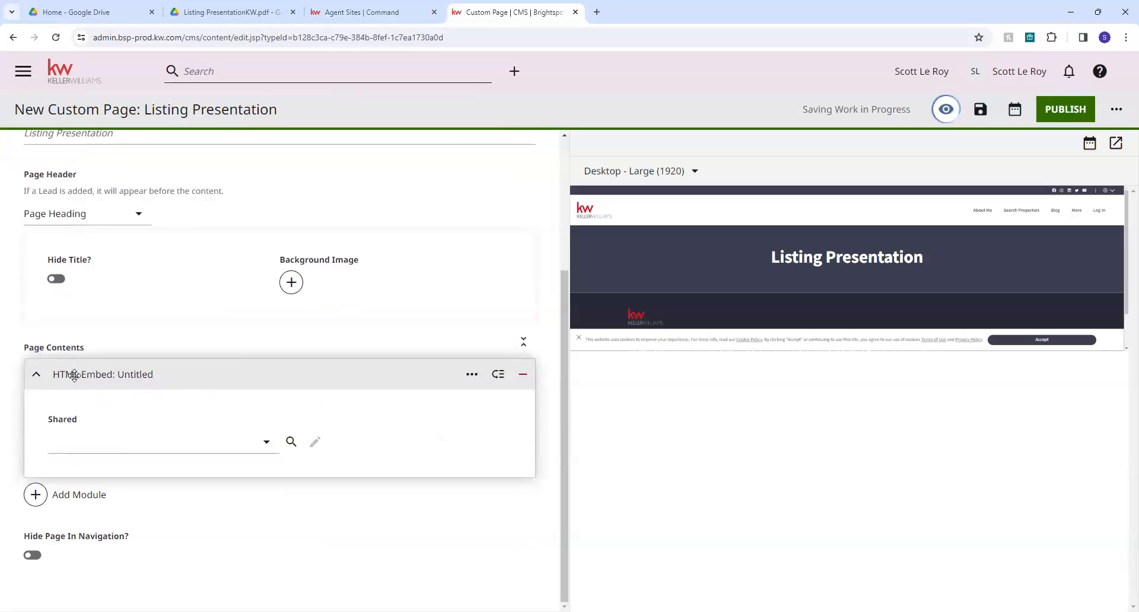
click(267, 444)
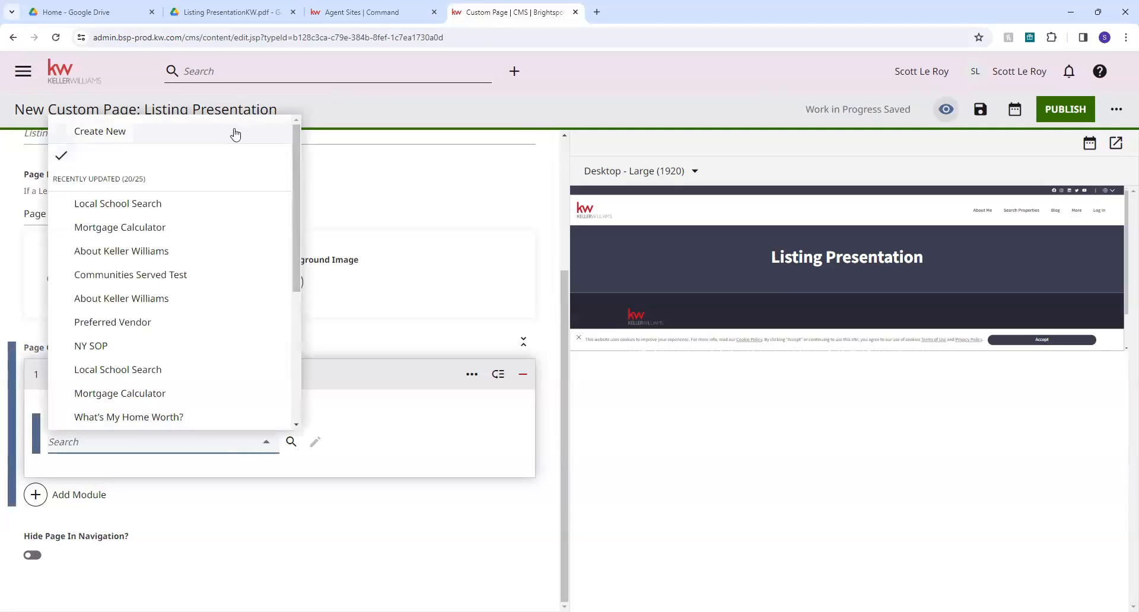
click(153, 133)
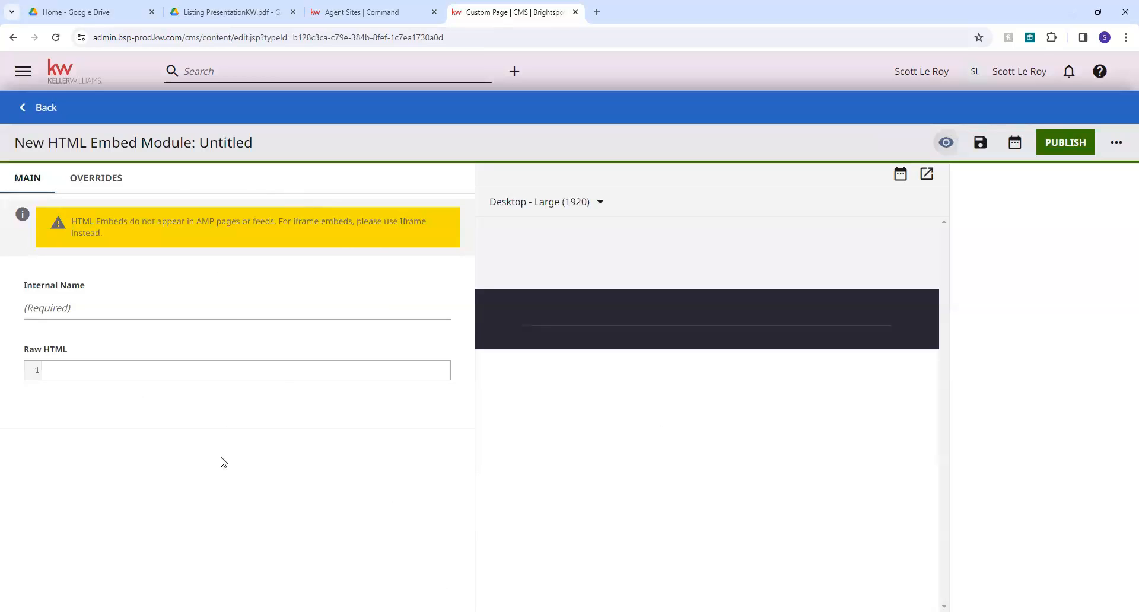
Enter "Listing Presentation" as the internal name of the new HTML embed module.
click(222, 310)
text(L)
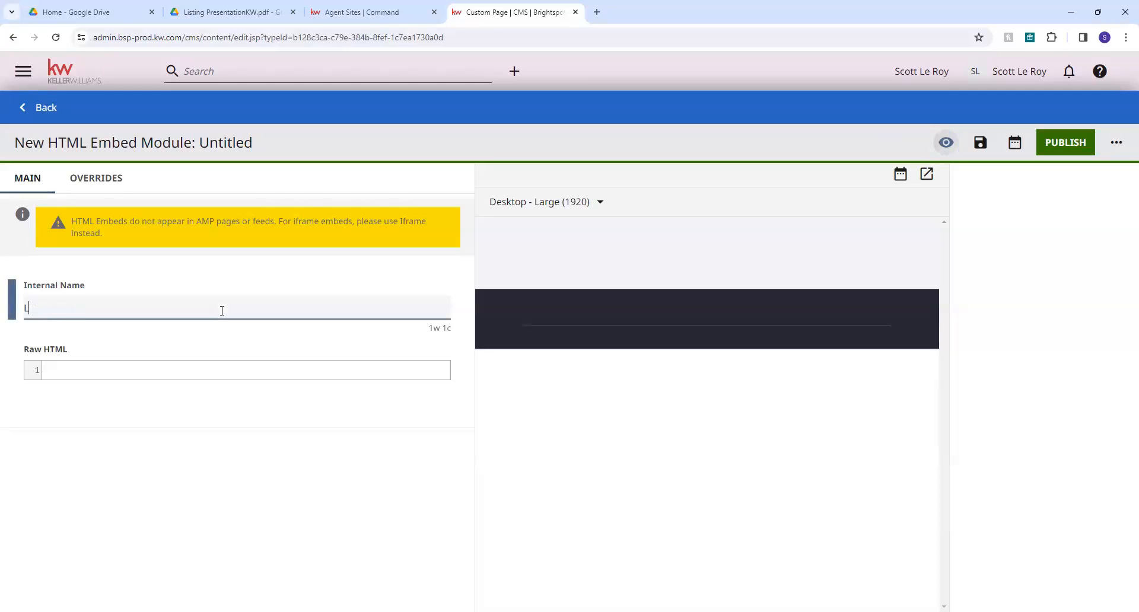
text(isting P)
key(BackSpace)
key(BackSpace)
text(g Presentation)
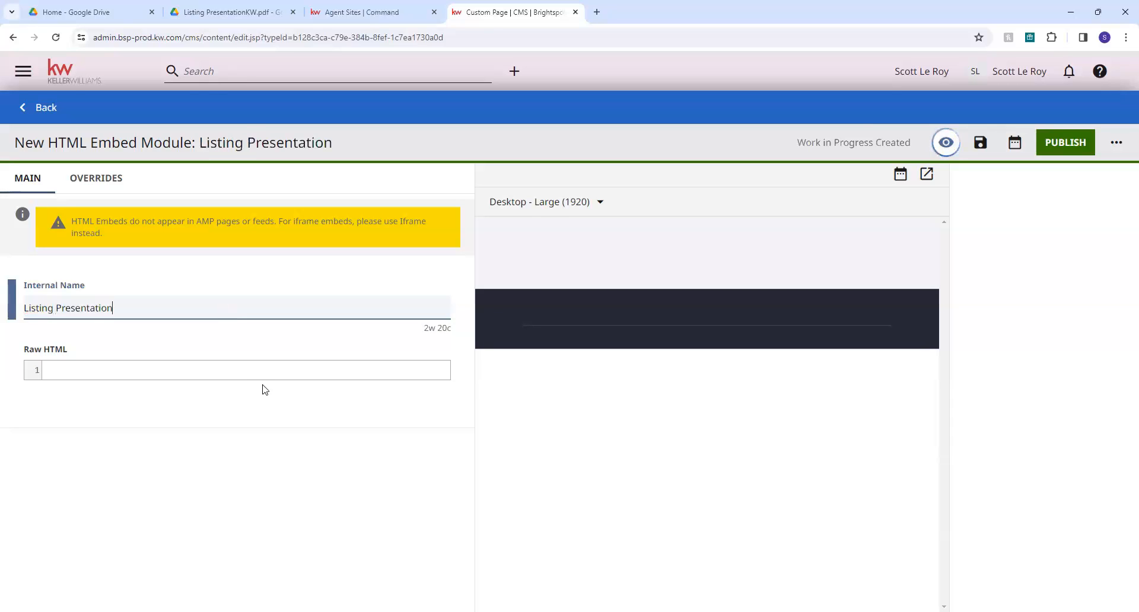
Fill the embed's raw HTML with a <center> tag followed by the copied Google Drive iframe code.
click(126, 364)
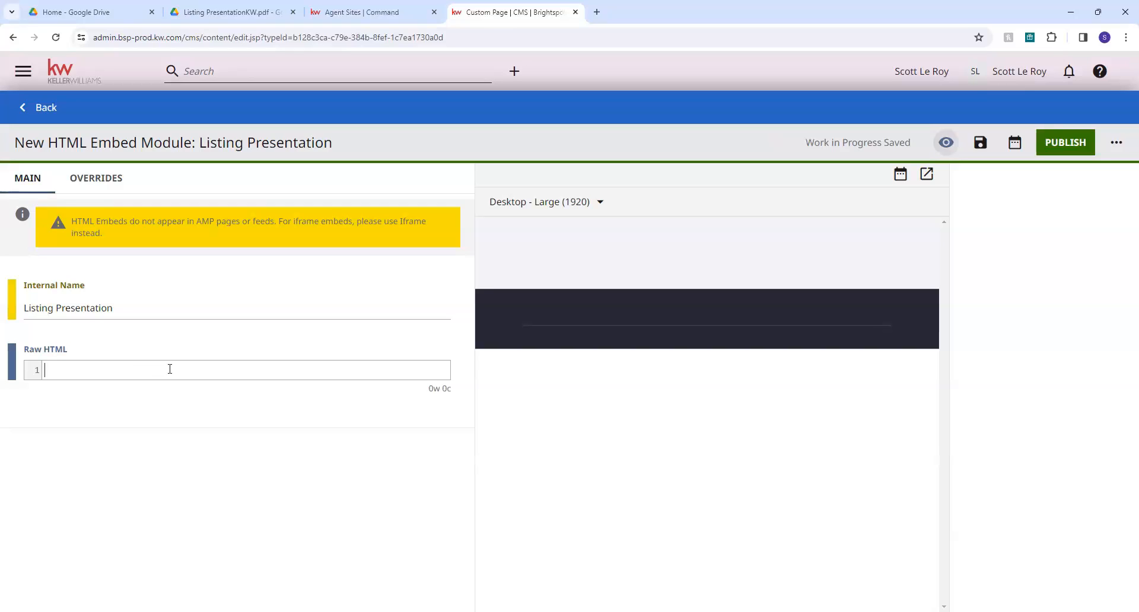
text(center>)
text(<iframe src="https://drive.google.com/file/d/1VALFBjAQoH8BtJf8-g89i5wIXDLFF5Cz/preview" width="640" height="480" allow="autoplay"></iframe>)
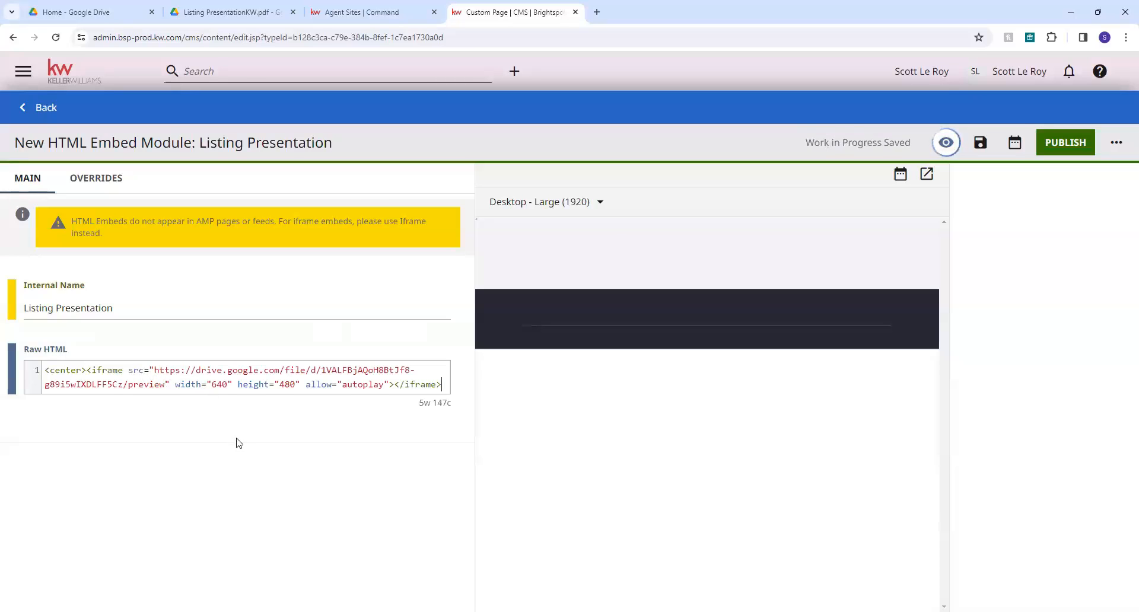
click(288, 434)
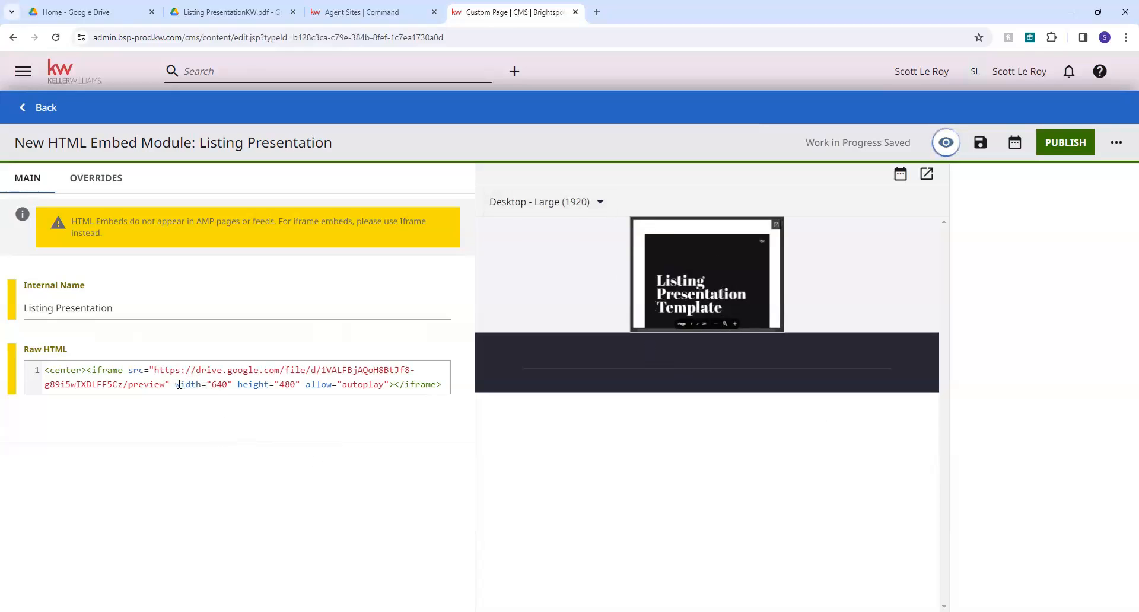
Set the iframe's height to 900 and its width to 800 in the raw HTML.
mouse_move(176, 385)
mouse_down()
mouse_move(303, 382)
mouse_move(280, 386)
mouse_up()
text(900)
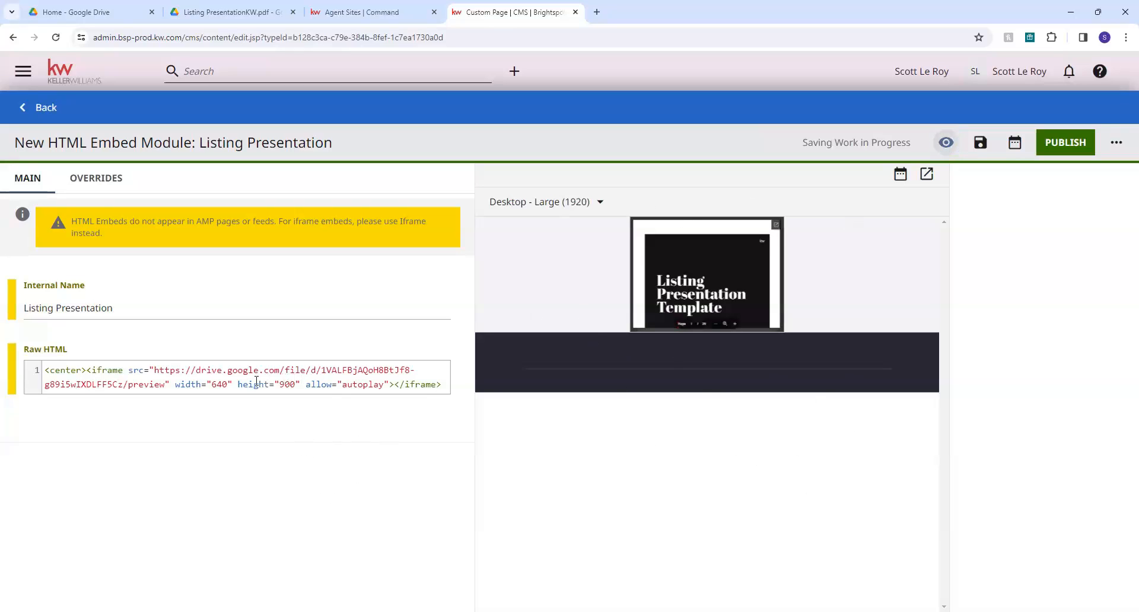
click(230, 386)
key(BackSpace)
key(BackSpace)
key(BackSpace)
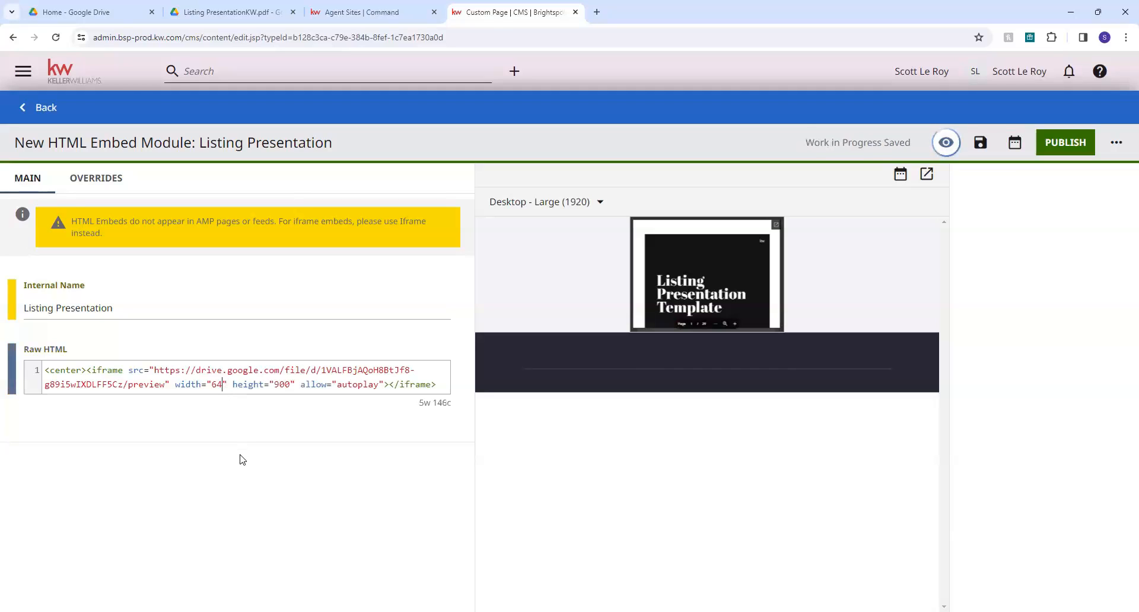
text(800)
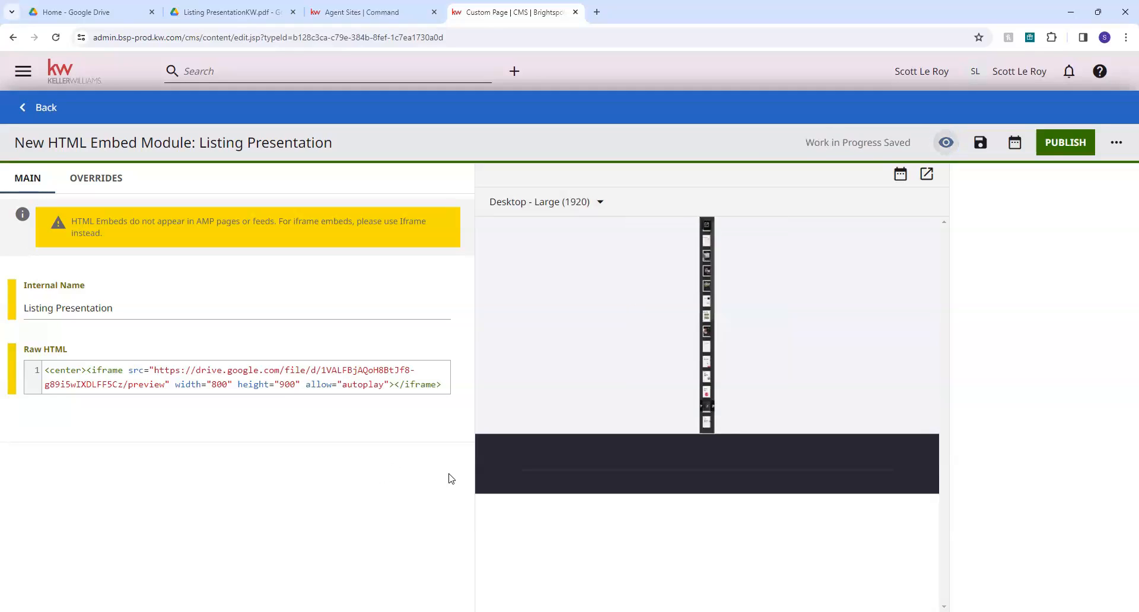
Set the iframe's height to 700 in the raw HTML.
click(296, 388)
key(BackSpace)
key(BackSpace)
key(BackSpace)
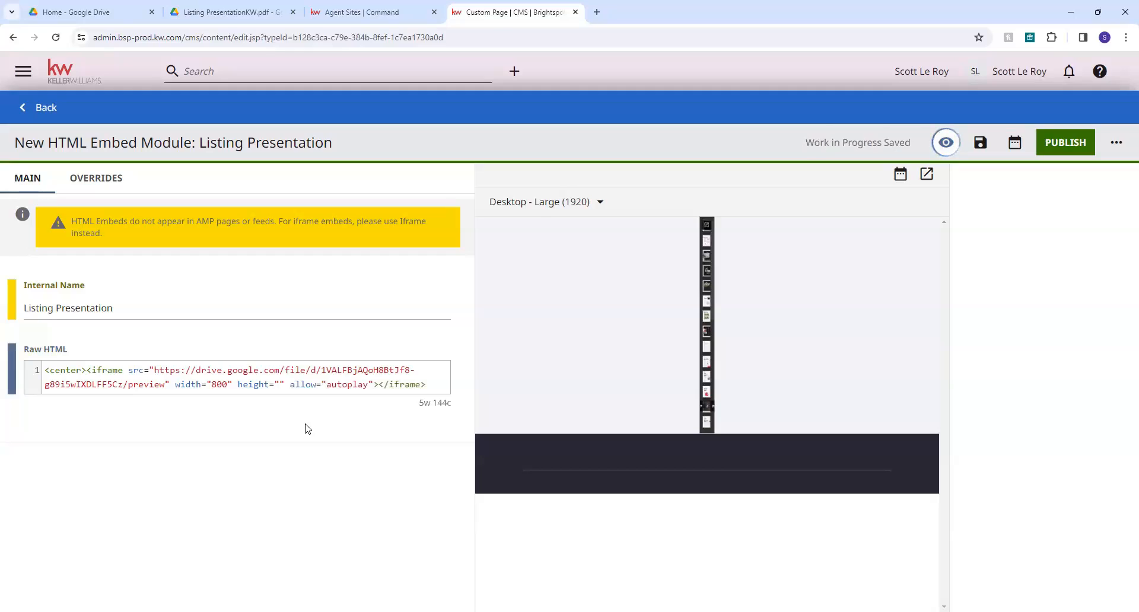
text(700)
click(308, 428)
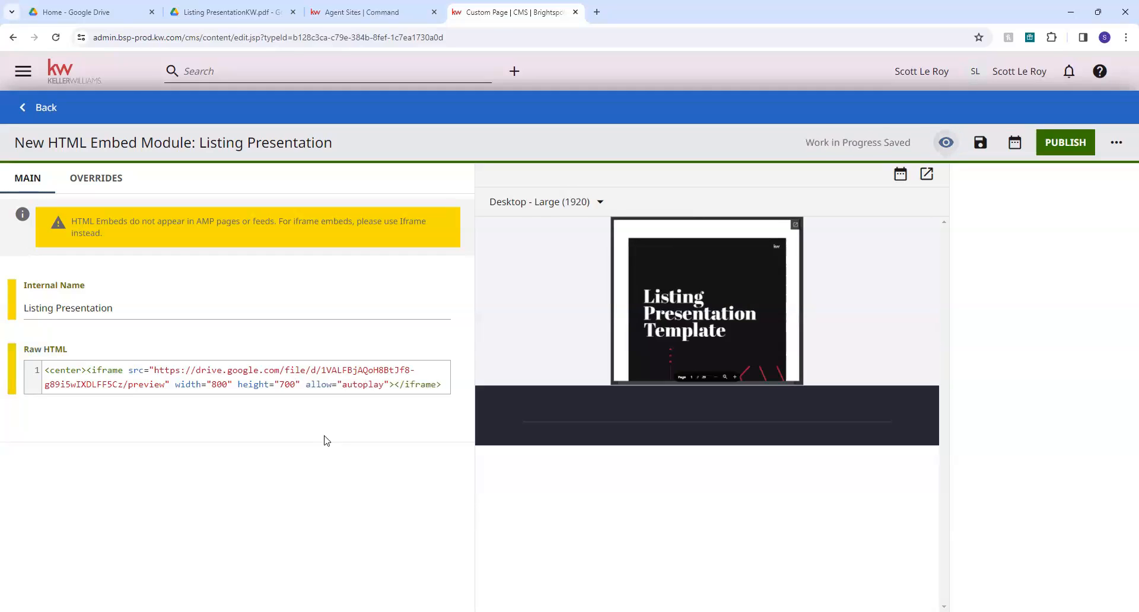
Check how the embedded PDF pages scroll in the preview and publish the HTML embed module.
scroll(712, 294, down, 2)
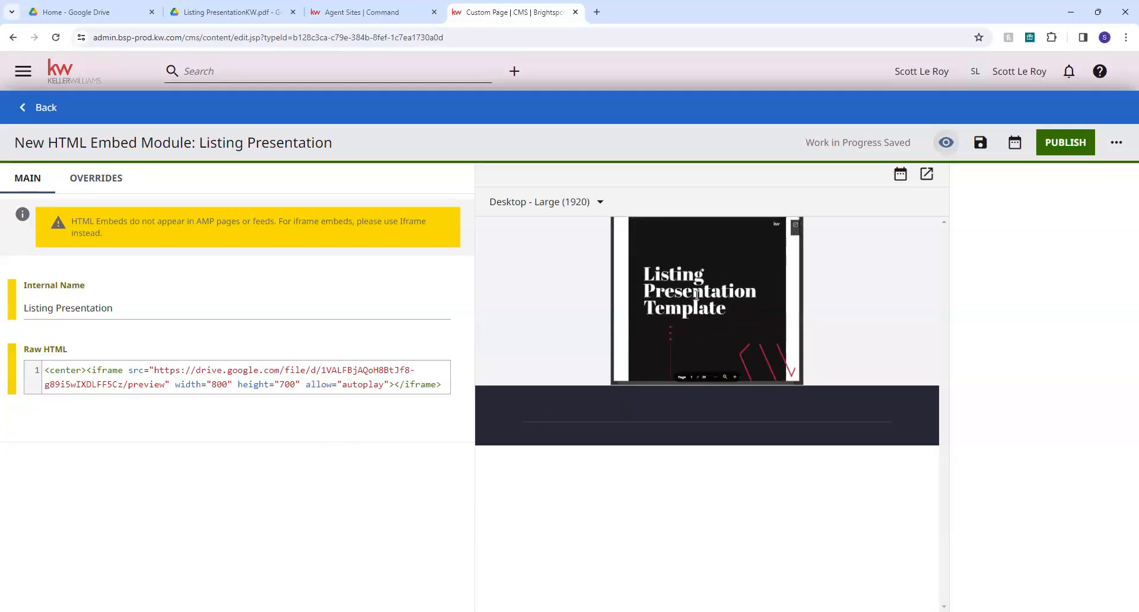
scroll(759, 296, down, 8)
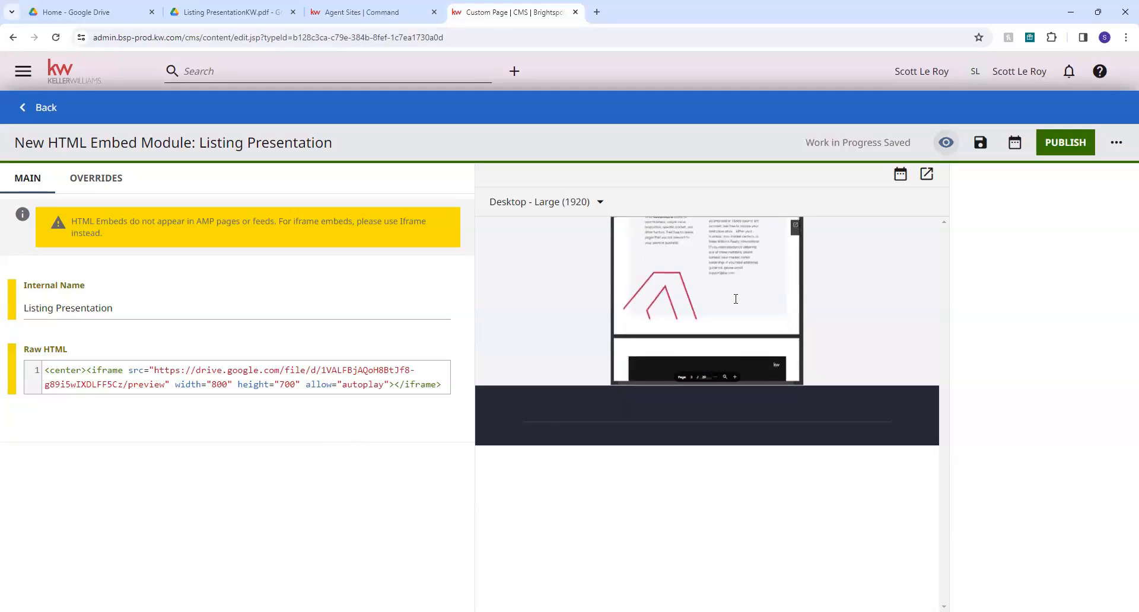
scroll(737, 321, up, 10)
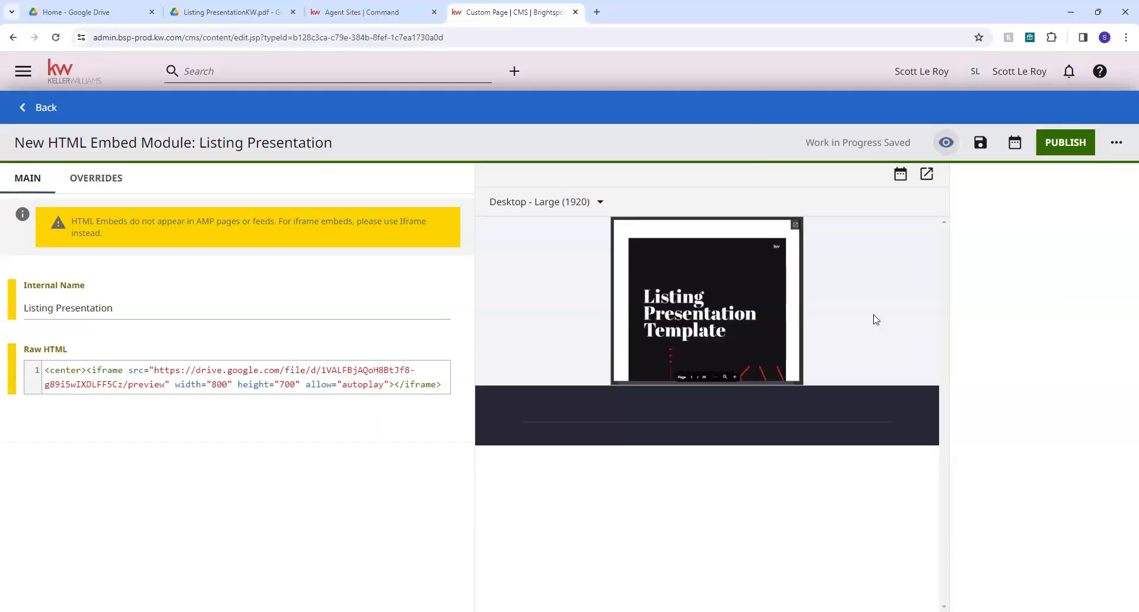
click(1065, 145)
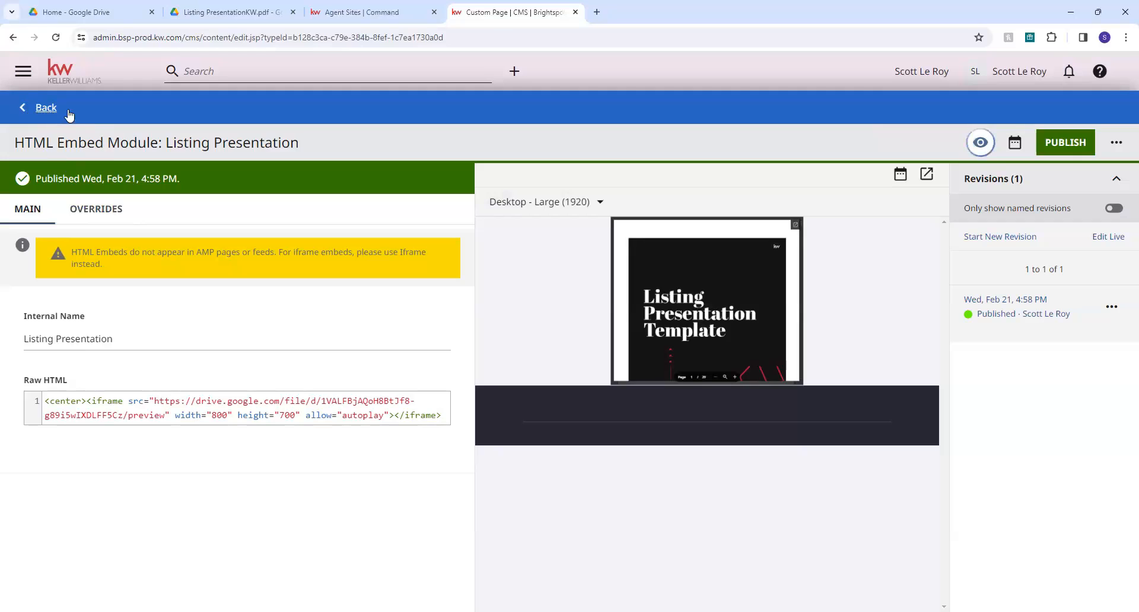
Return to the custom page and choose Listing Presentation as the HTML Embed module's shared content.
click(44, 109)
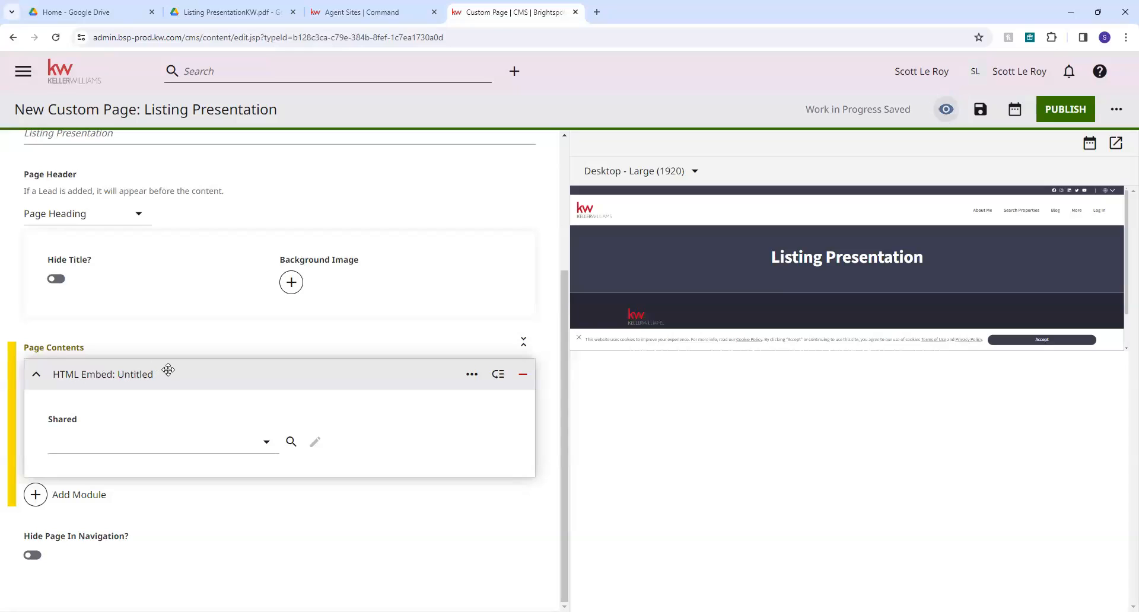
click(267, 443)
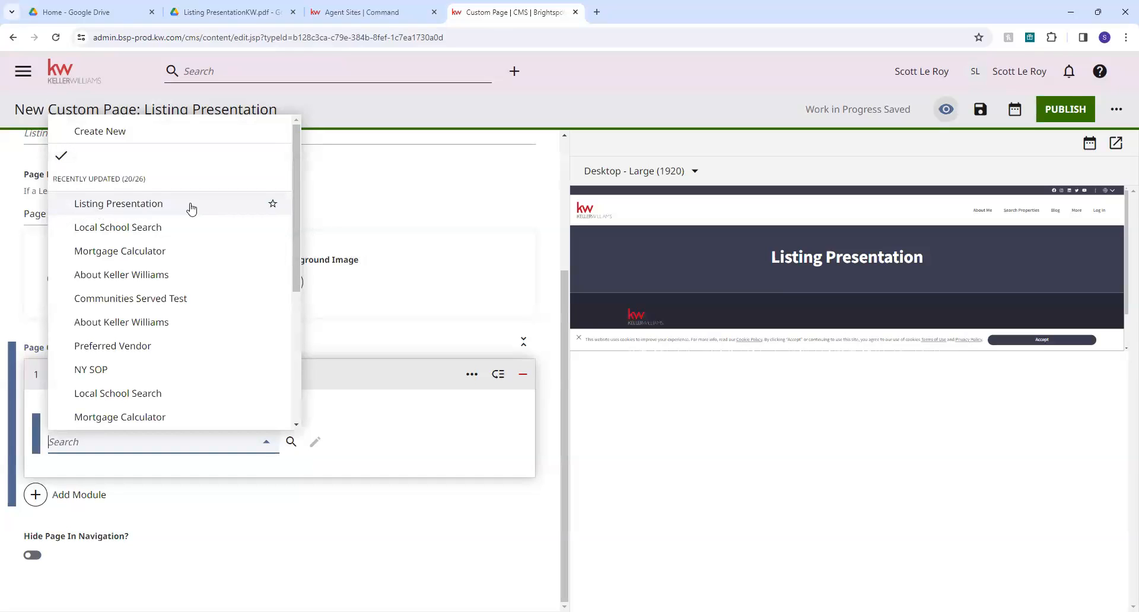
click(156, 204)
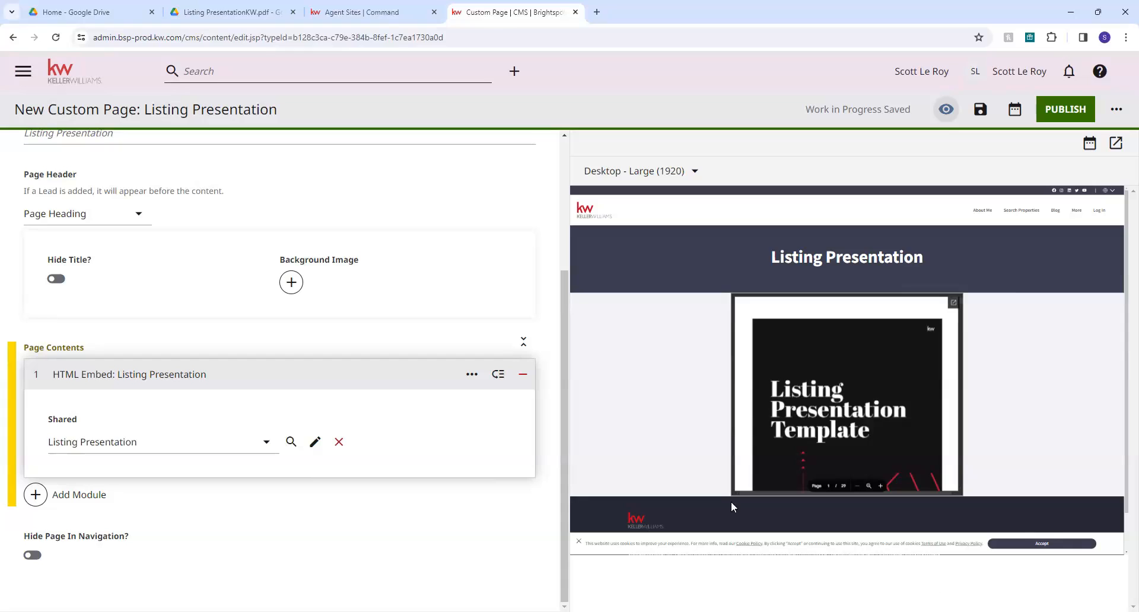
Add a Form module below the HTML embed and choose the favorite Contact Me form as its shared content.
click(76, 497)
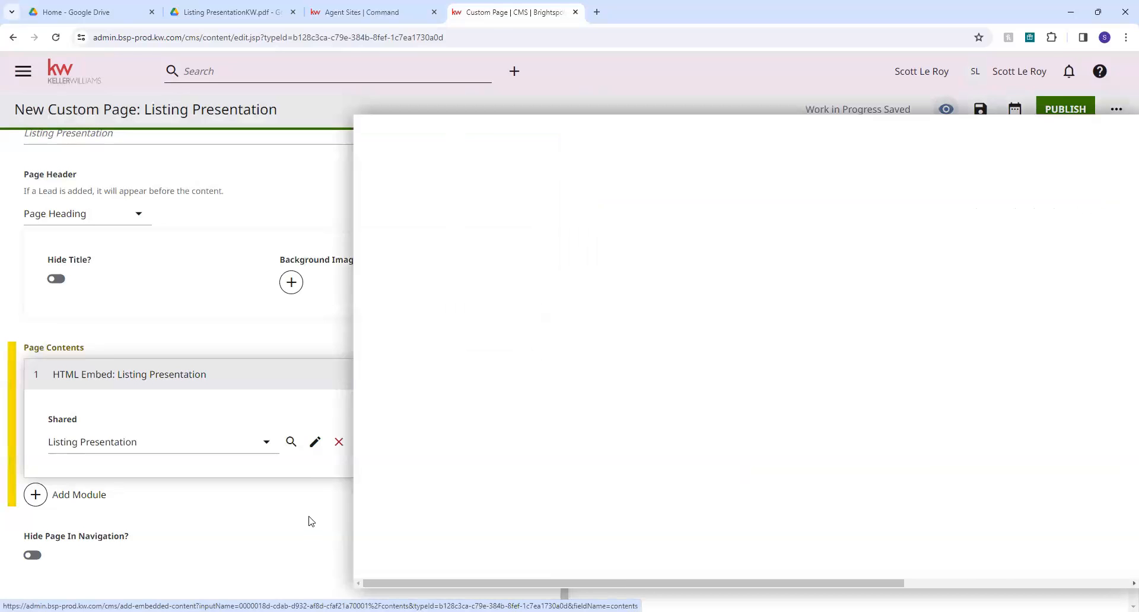
scroll(833, 343, down, 10)
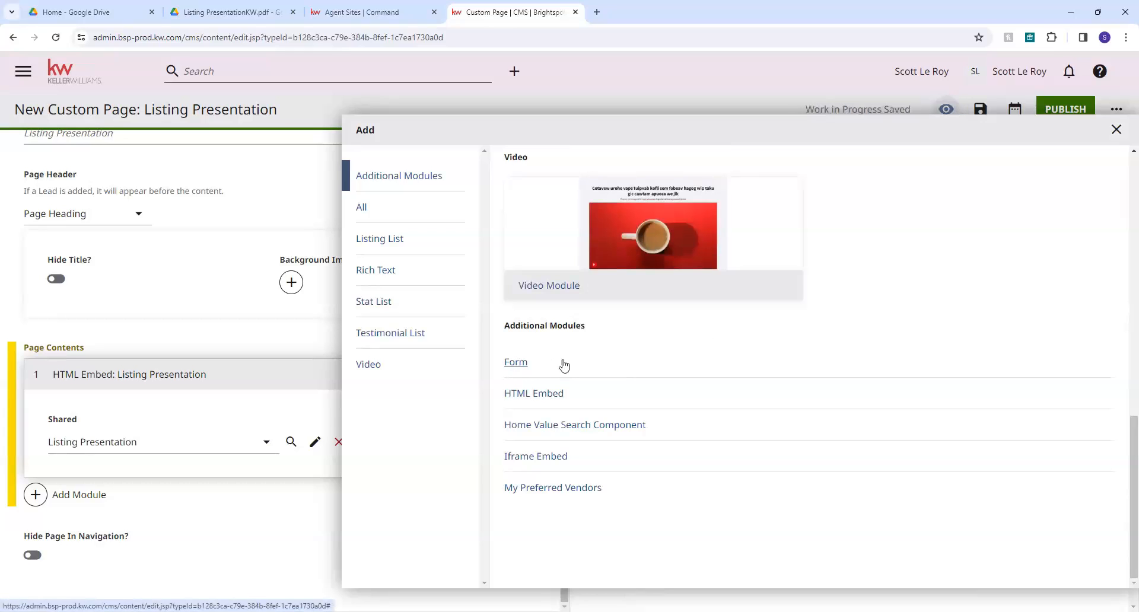
click(516, 363)
scroll(345, 490, down, 2)
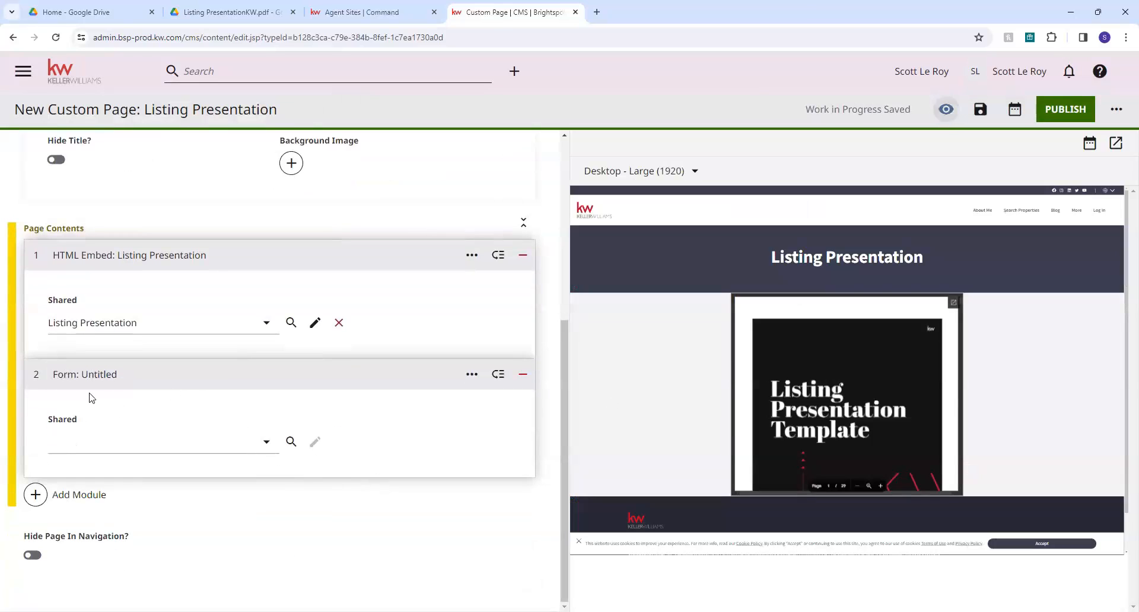
click(268, 452)
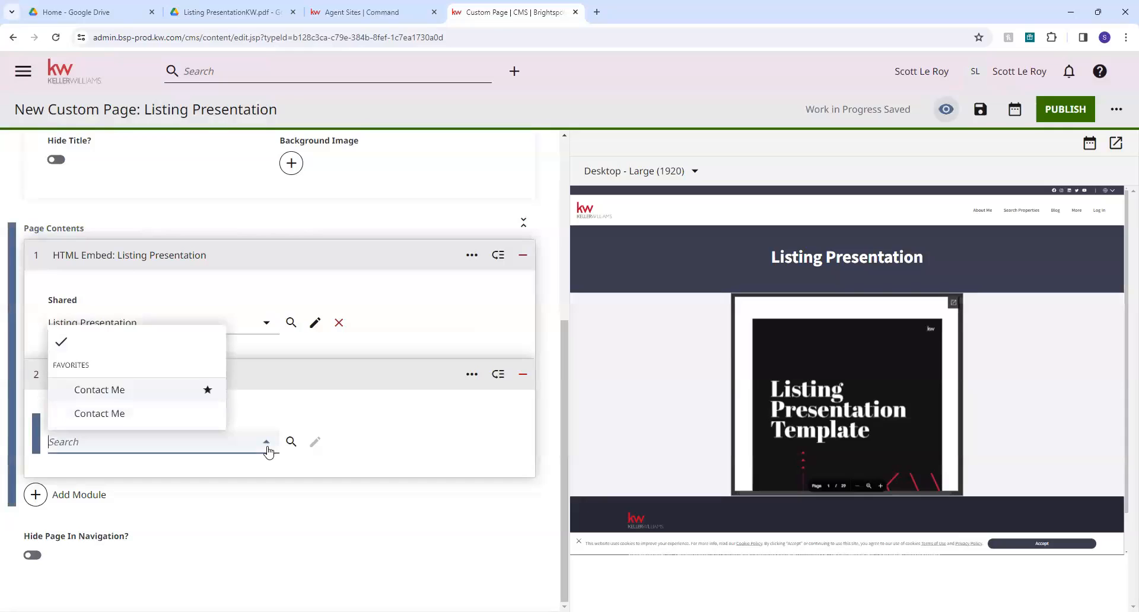
click(96, 391)
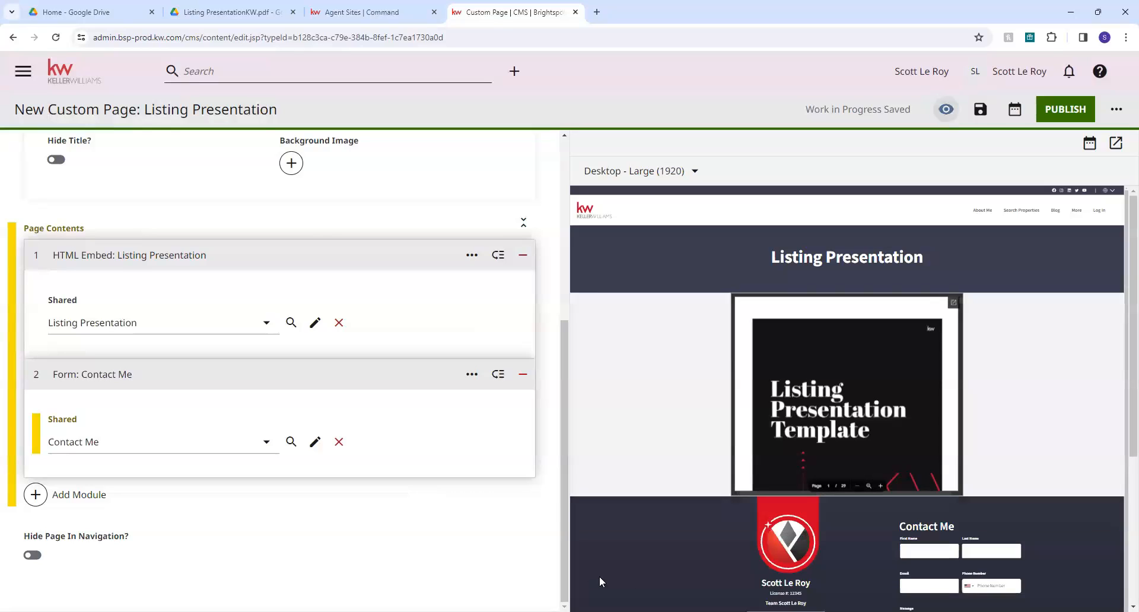
Check the page preview and publish the Listing Presentation custom page.
scroll(1006, 552, down, 1)
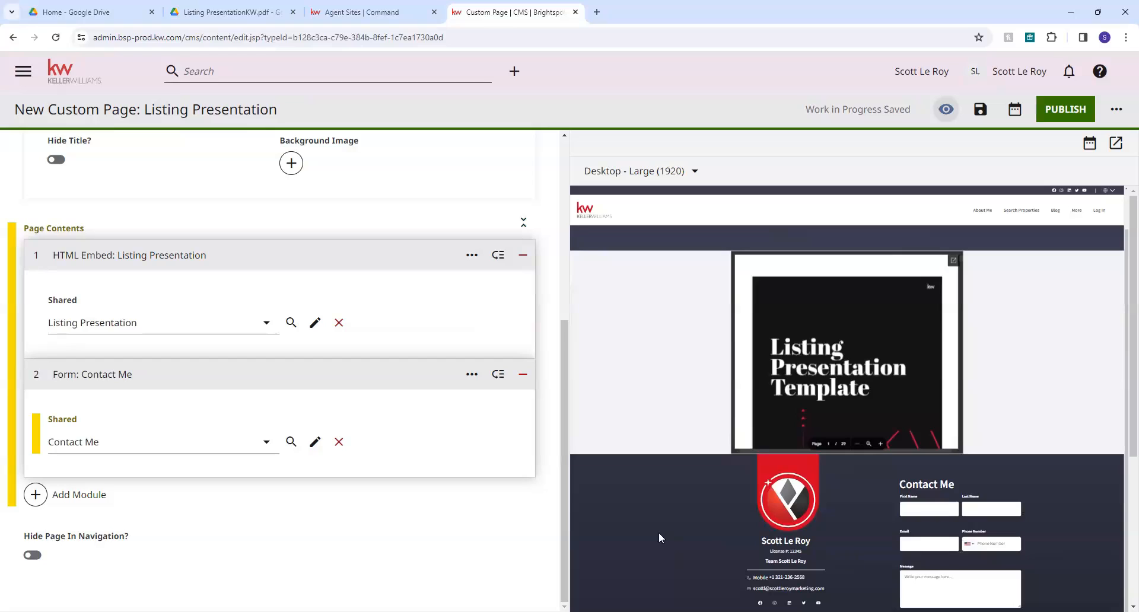
click(1063, 111)
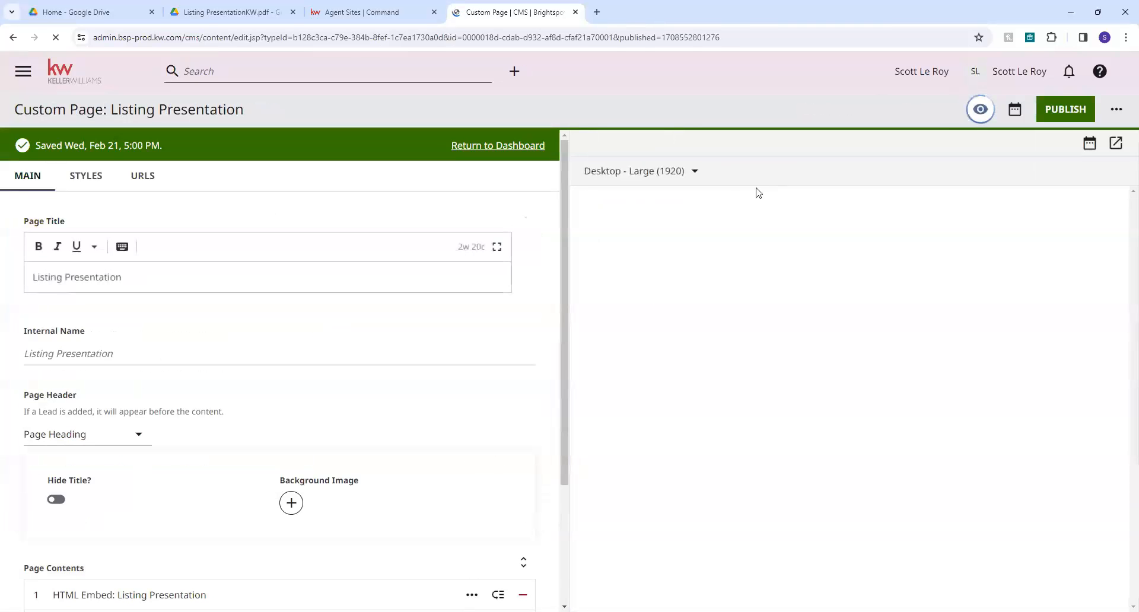
drag(227, 145, 13, 147)
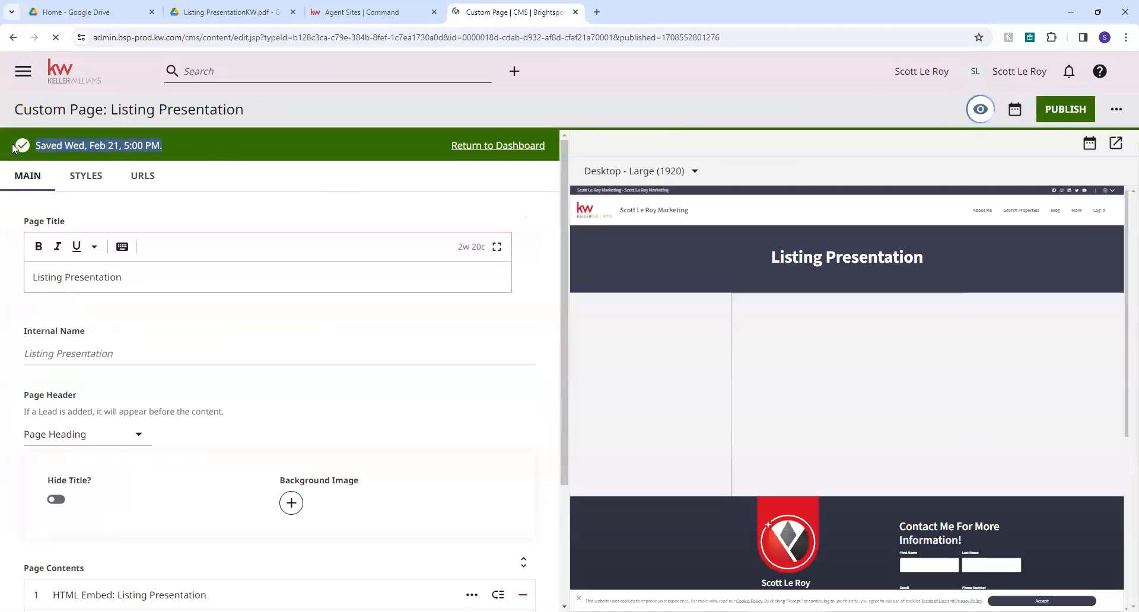
click(204, 144)
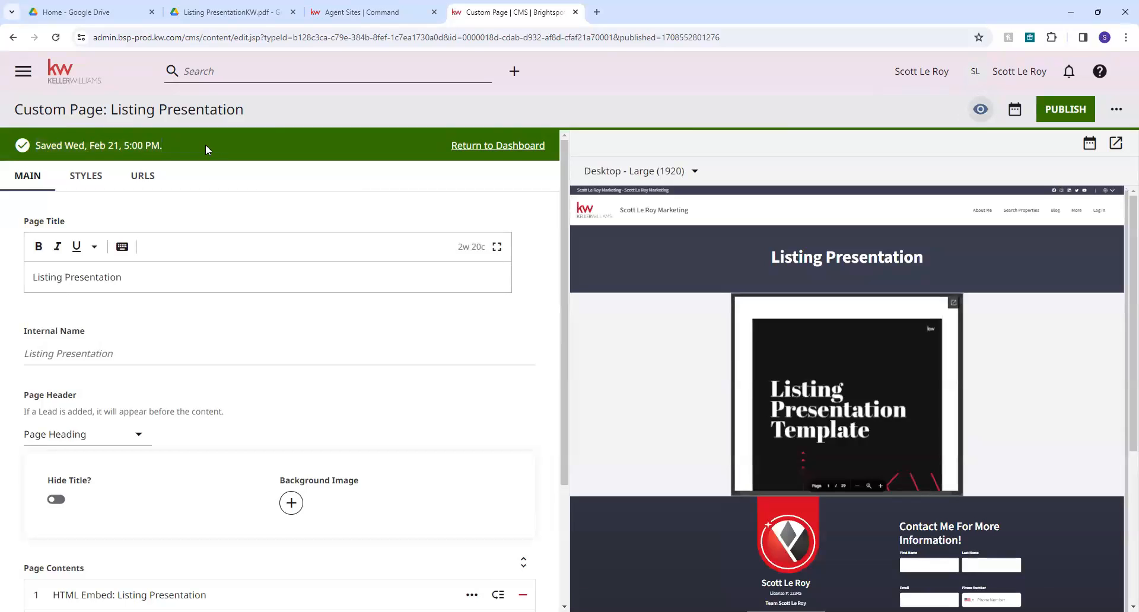
Open the Listing Presentation page's shared preview in its own browser tab and accept the cookie notice.
click(1116, 146)
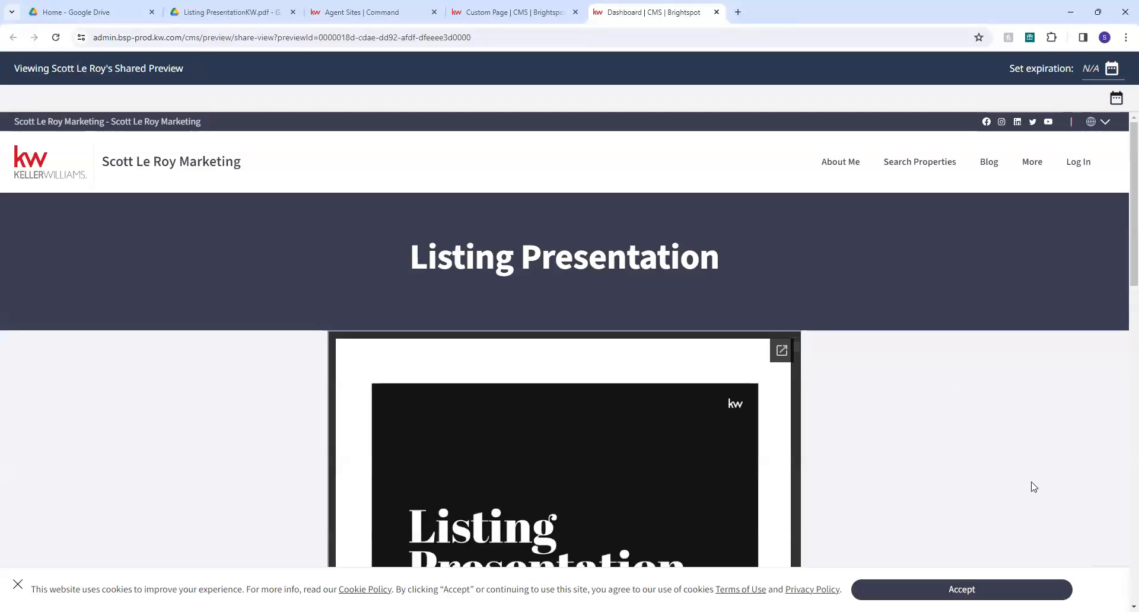
click(961, 590)
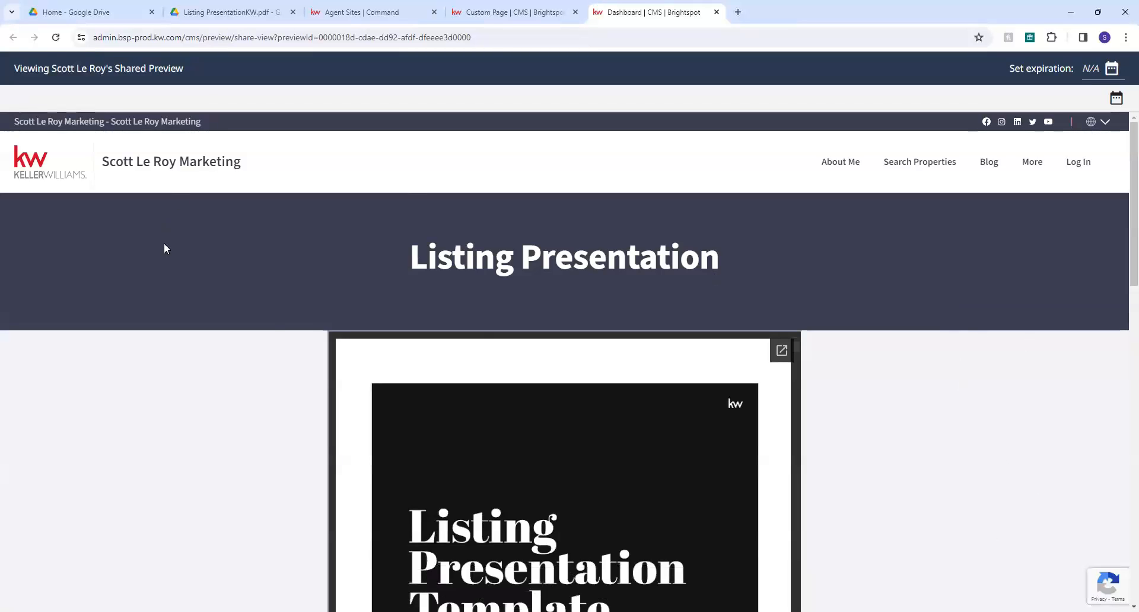
Examine the full-size preview, paging through the embedded listing presentation PDF and checking the contact form below it.
drag(757, 271, 1075, 301)
scroll(979, 325, down, 3)
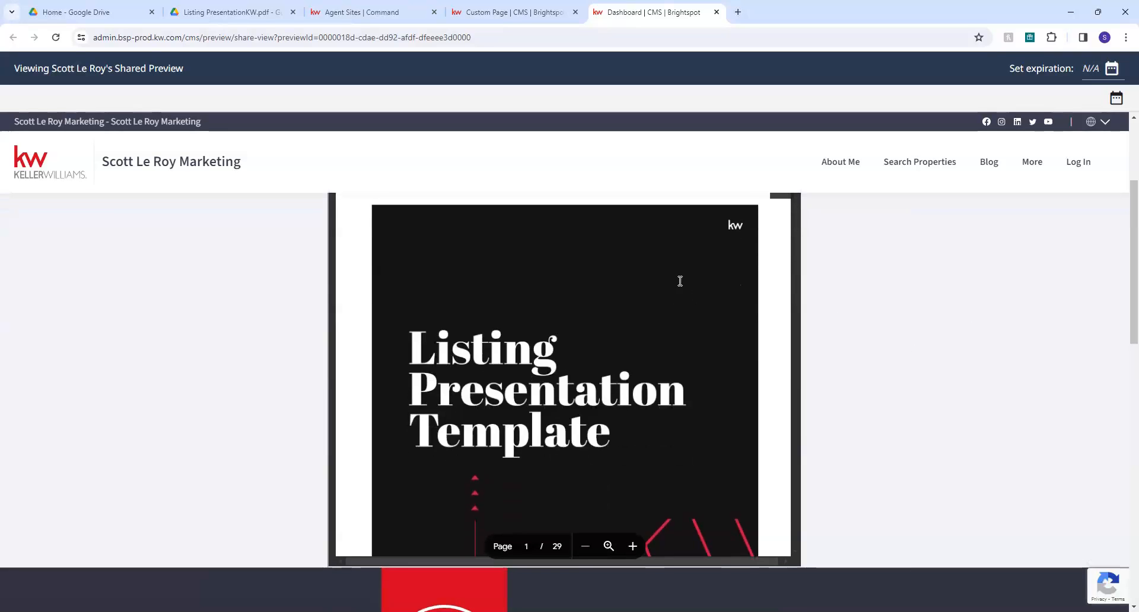
scroll(679, 282, down, 4)
scroll(680, 280, down, 10)
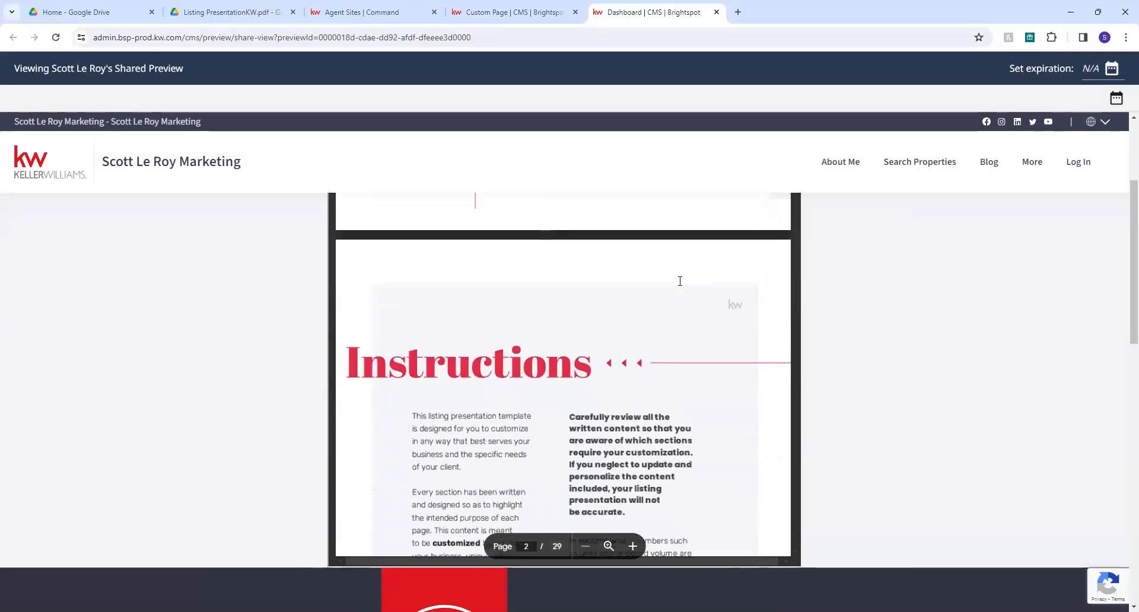
scroll(680, 280, down, 10)
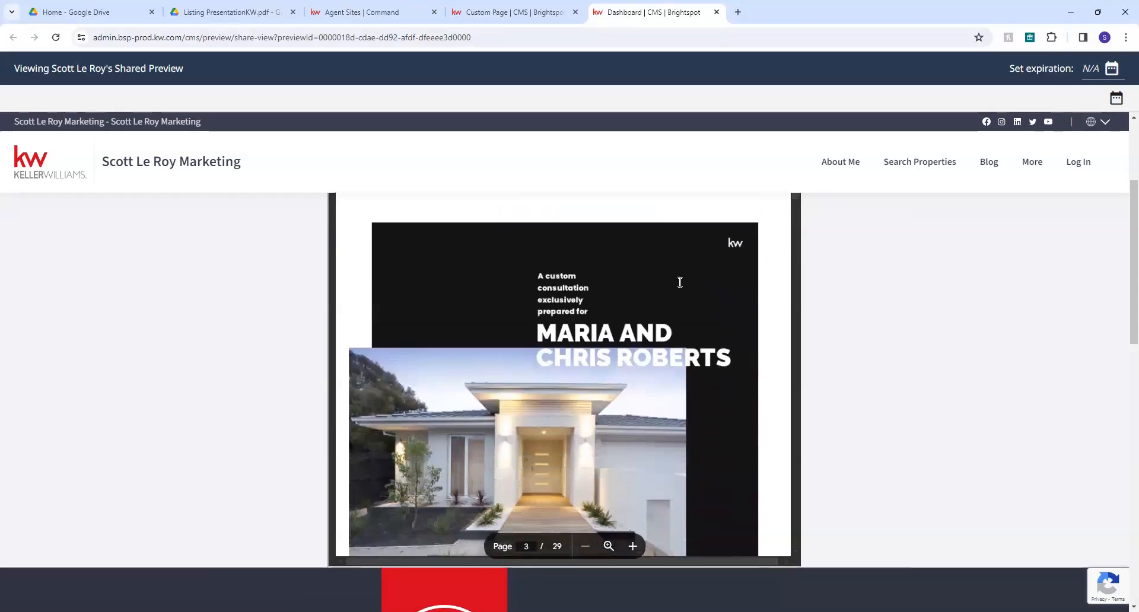
scroll(680, 284, down, 10)
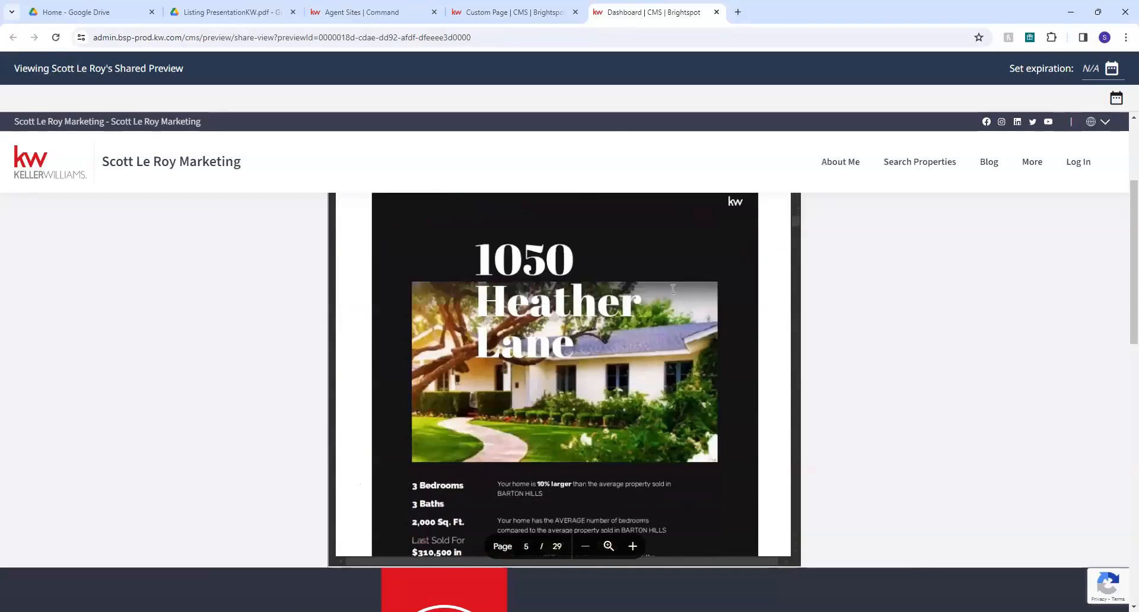
scroll(675, 315, down, 4)
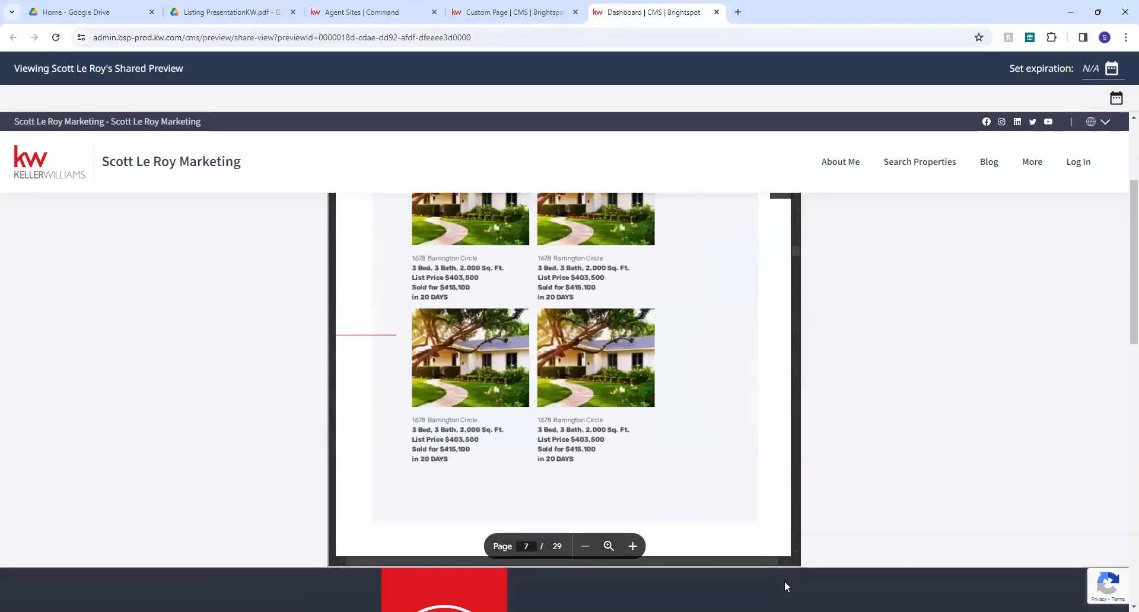
scroll(864, 444, down, 6)
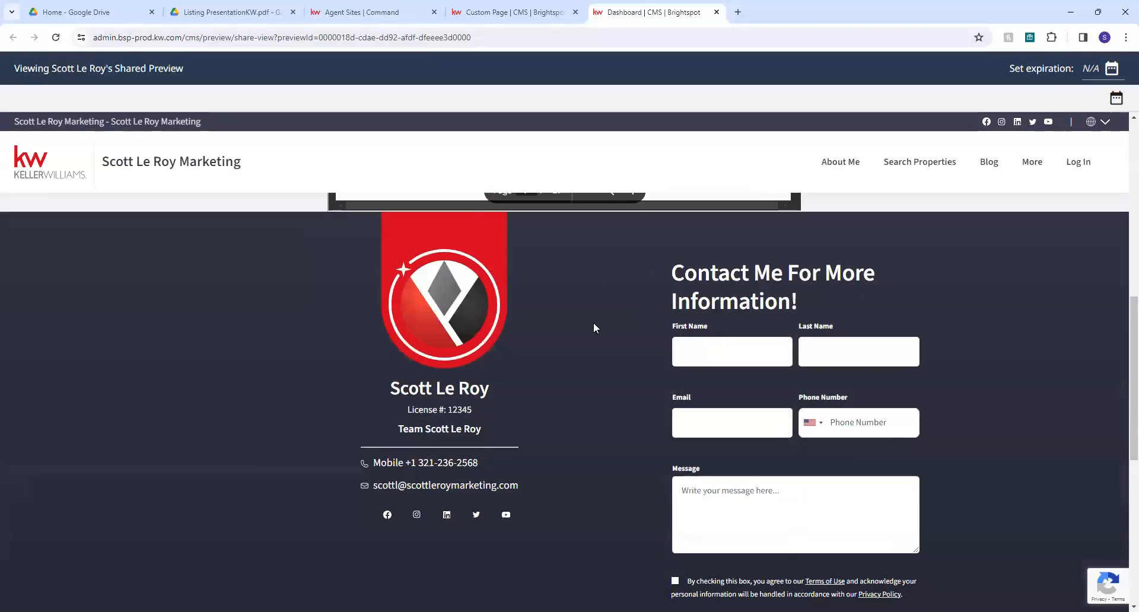
scroll(1021, 386, up, 6)
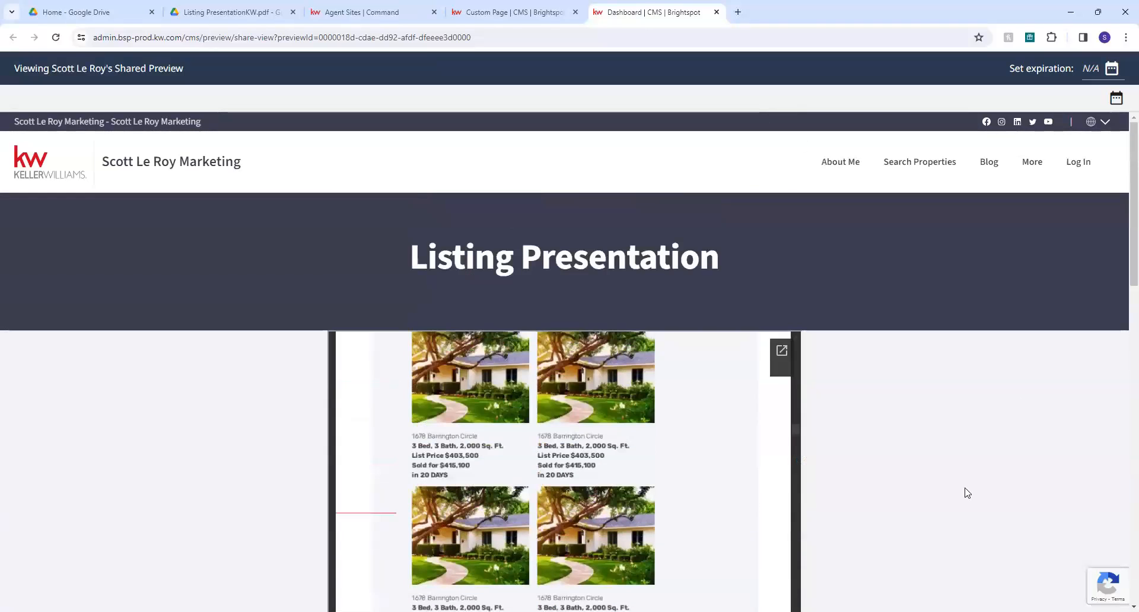